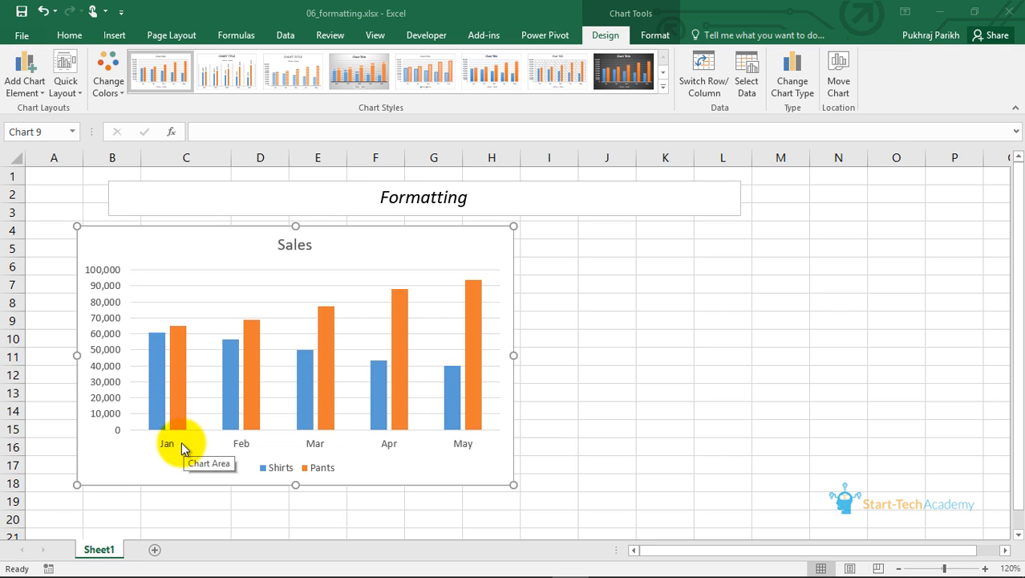
# Step: Open the formatting settings for the Sales chart's horizontal (category) axis
pyautogui.click(236, 443)
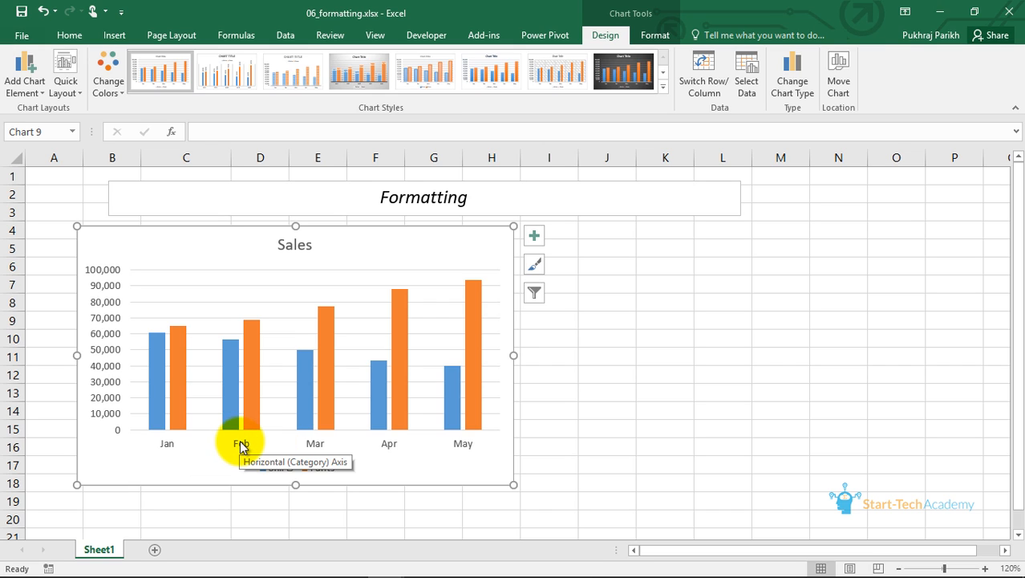
pyautogui.click(241, 446)
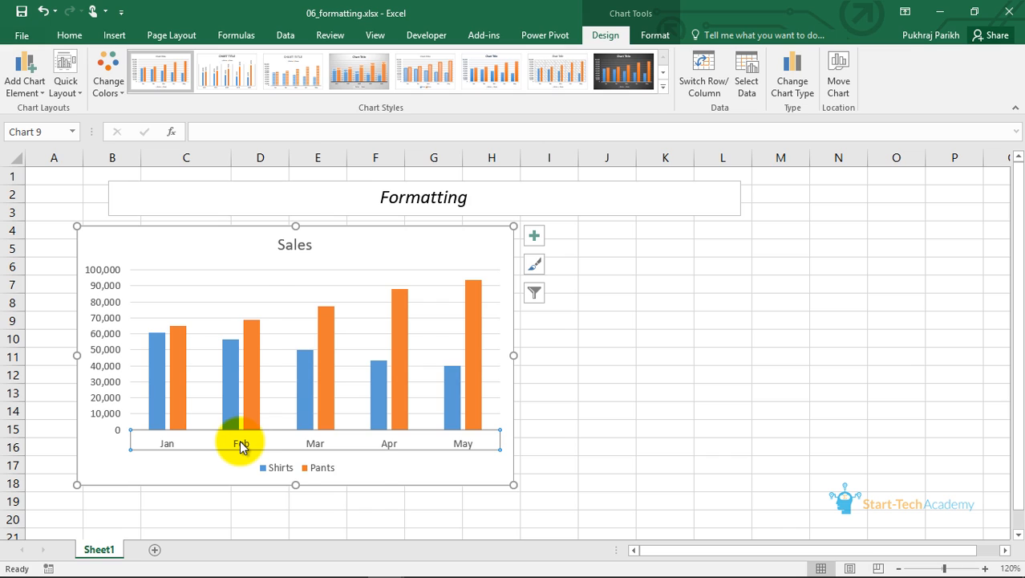
pyautogui.rightClick(240, 439)
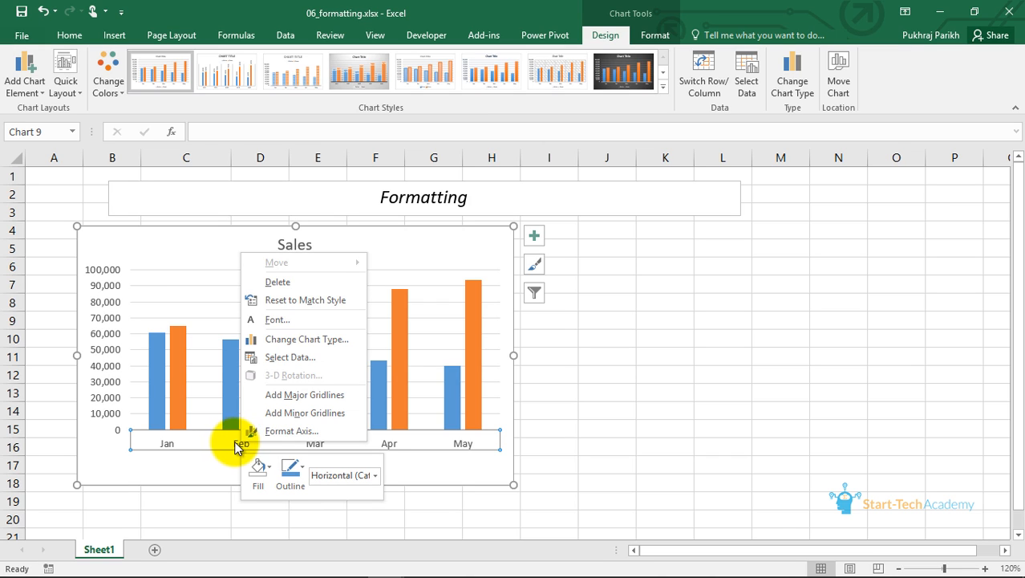
pyautogui.click(293, 432)
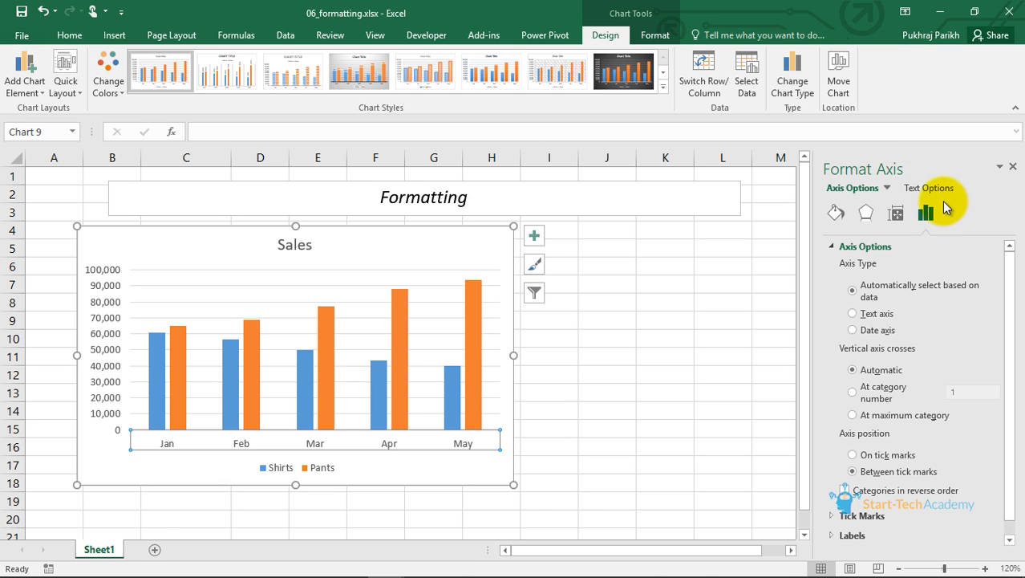
# Step: Switch the formatting target to the chart area and review its fill, effects and size settings
pyautogui.click(886, 186)
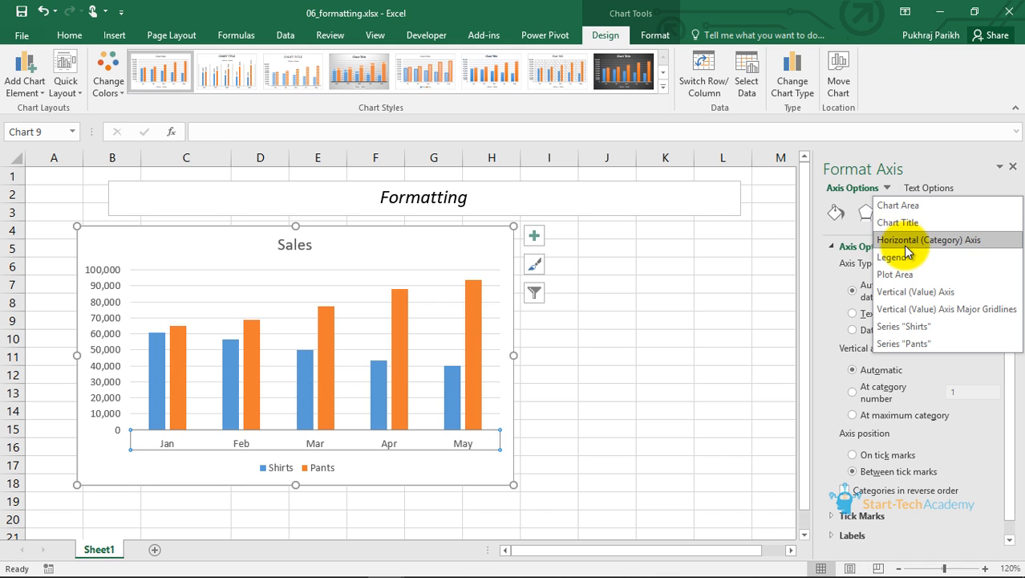
pyautogui.click(907, 205)
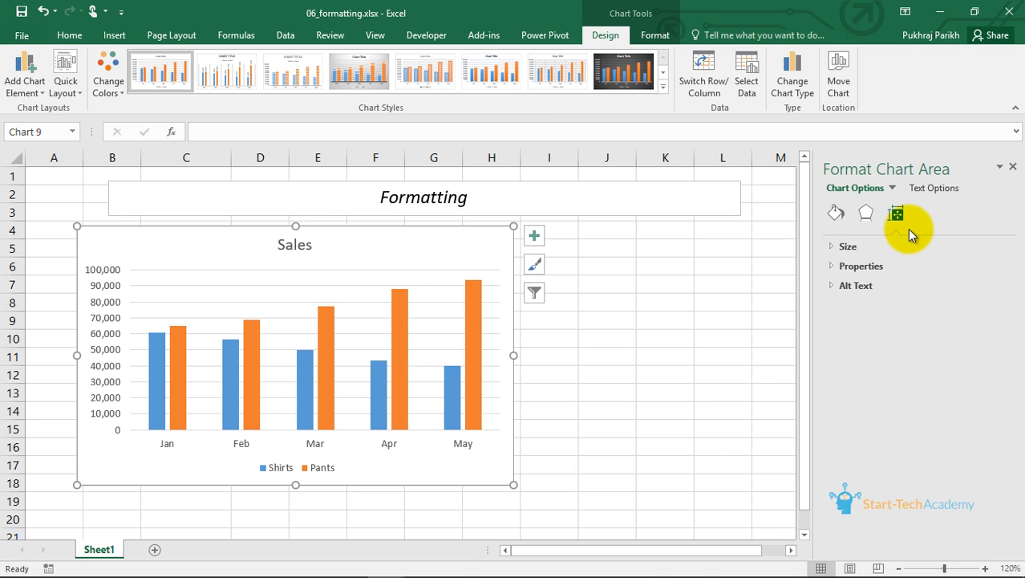
pyautogui.click(839, 215)
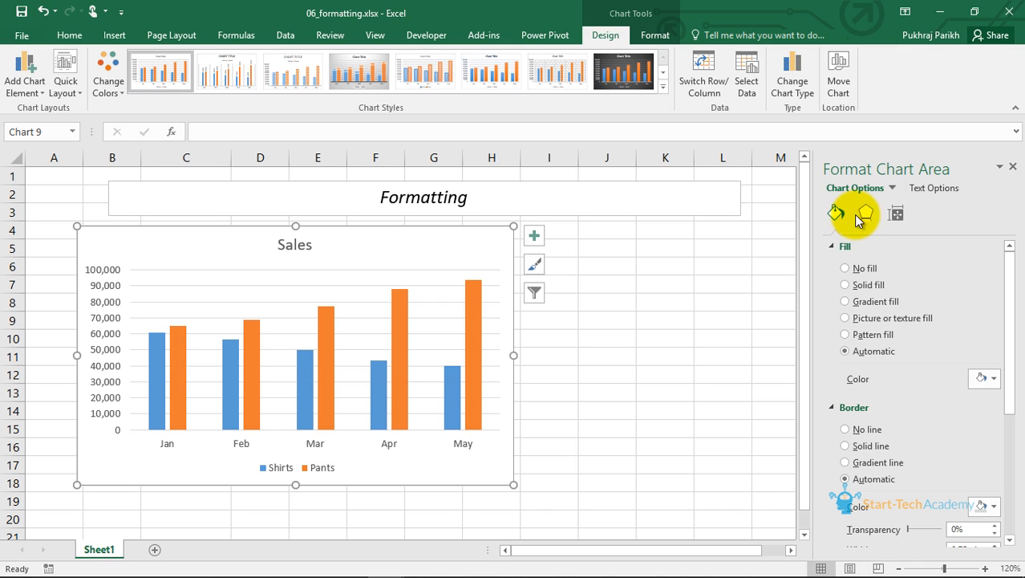
pyautogui.click(865, 214)
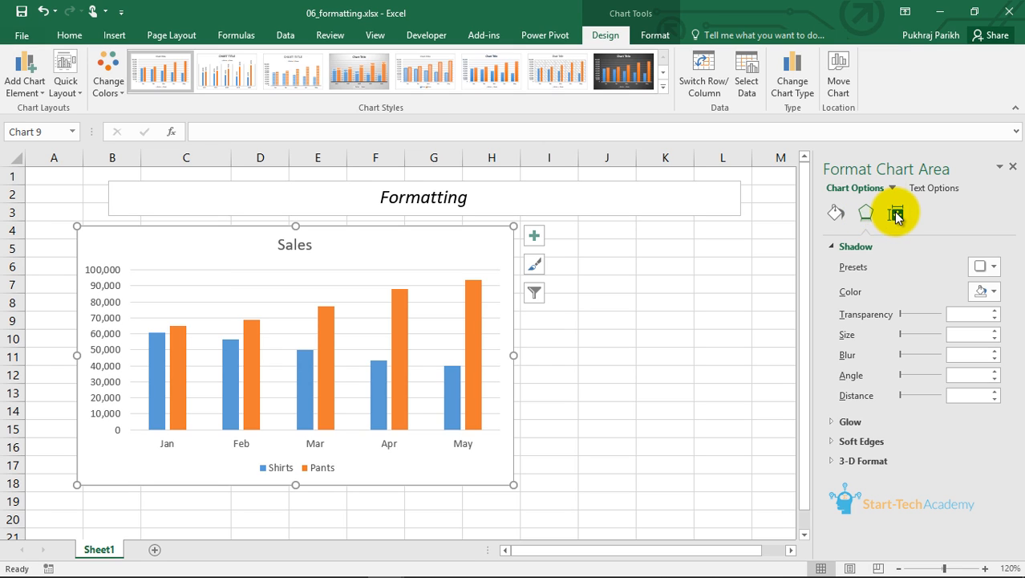
pyautogui.click(897, 214)
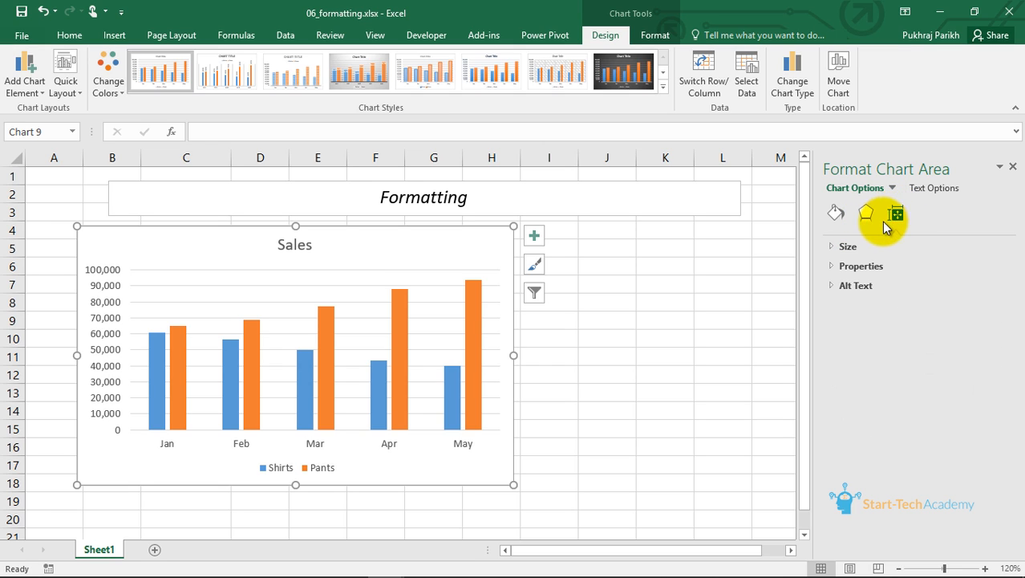
# Step: Enlarge the chart to about 5.3" wide and set its height to 3.2"
pyautogui.click(840, 250)
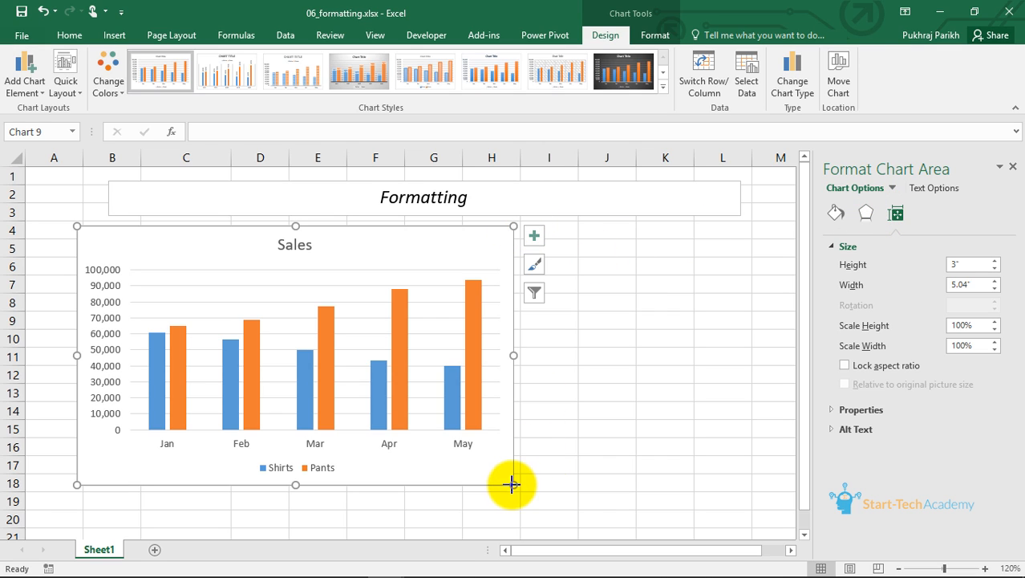
pyautogui.moveTo(514, 484); pyautogui.dragTo(535, 508)
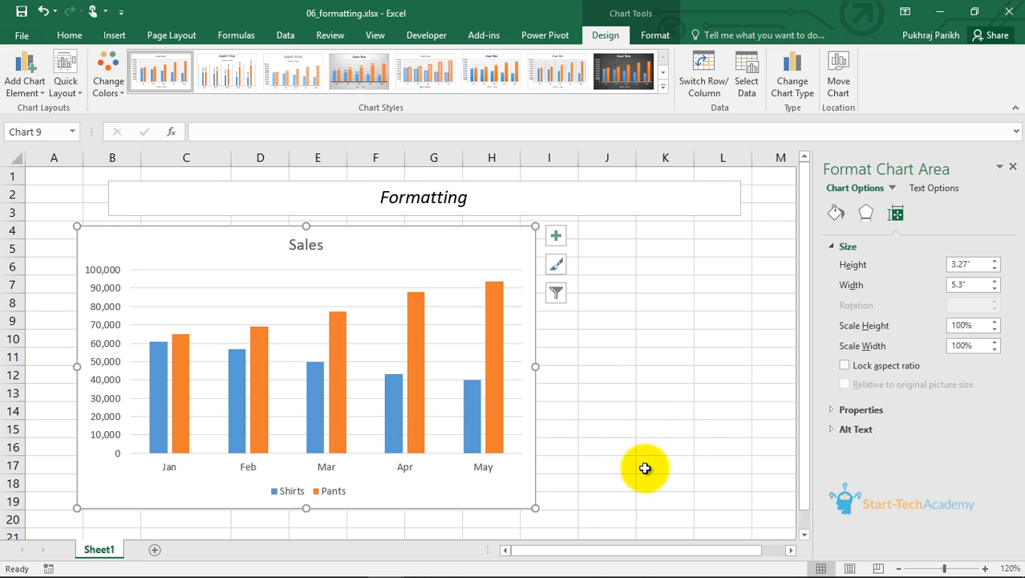
pyautogui.click(995, 261)
pyautogui.click(994, 260)
pyautogui.click(994, 260)
pyautogui.click(995, 268)
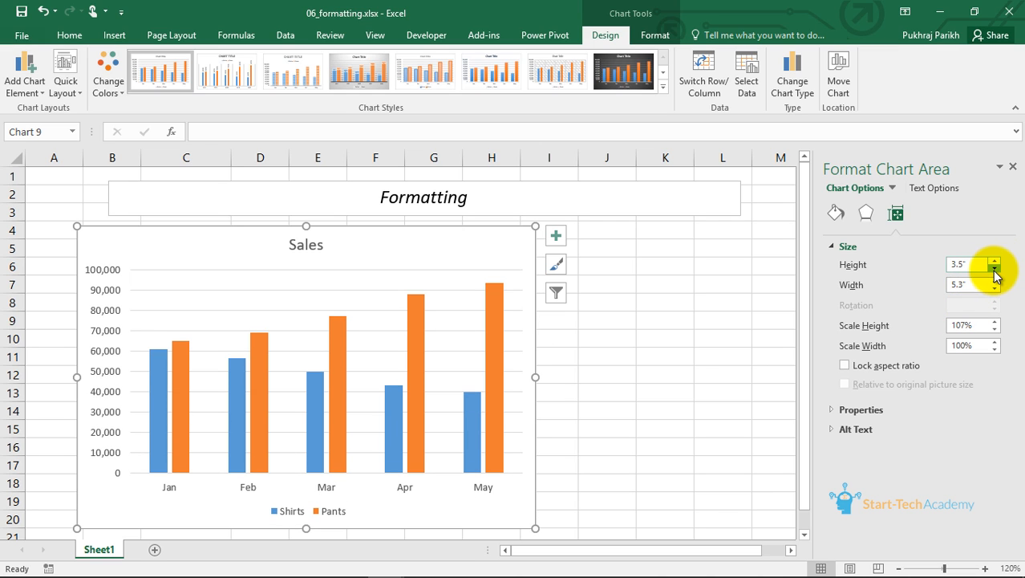
pyautogui.click(995, 268)
pyautogui.click(995, 268)
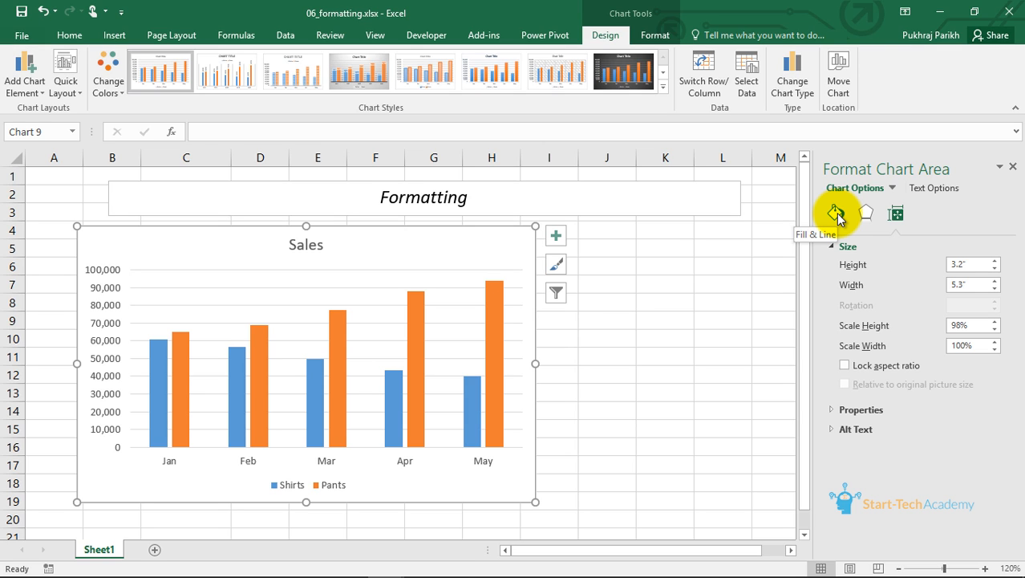
# Step: Give the chart area a solid border line in the dark blue-gray theme color
pyautogui.click(836, 213)
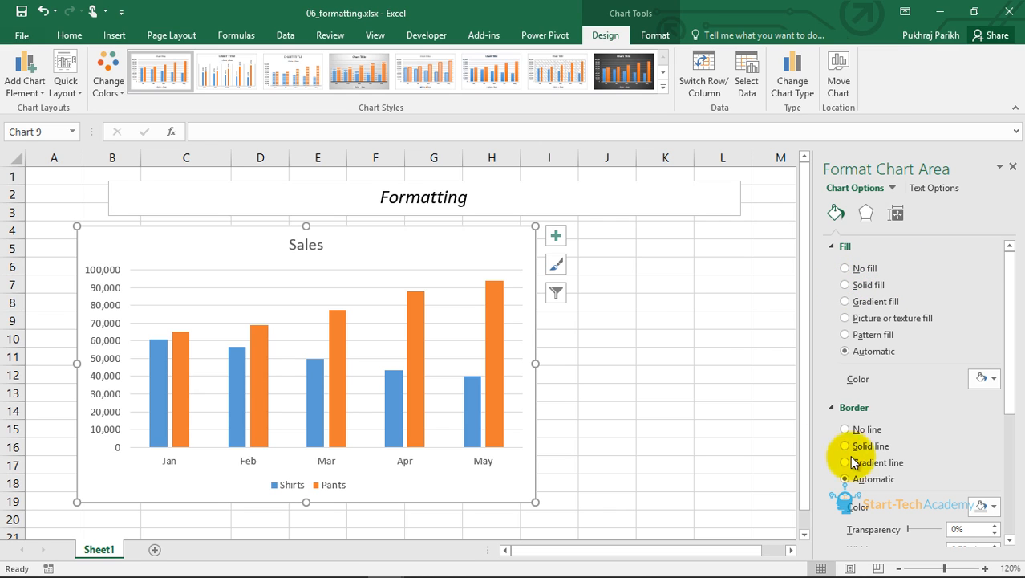
pyautogui.scroll(-1, 858, 417)
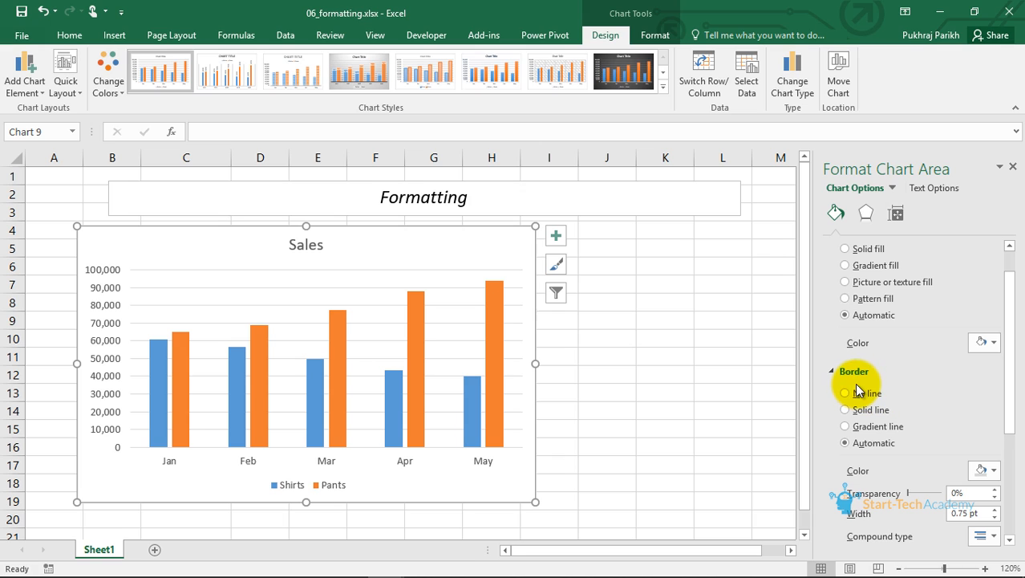
pyautogui.scroll(1, 858, 391)
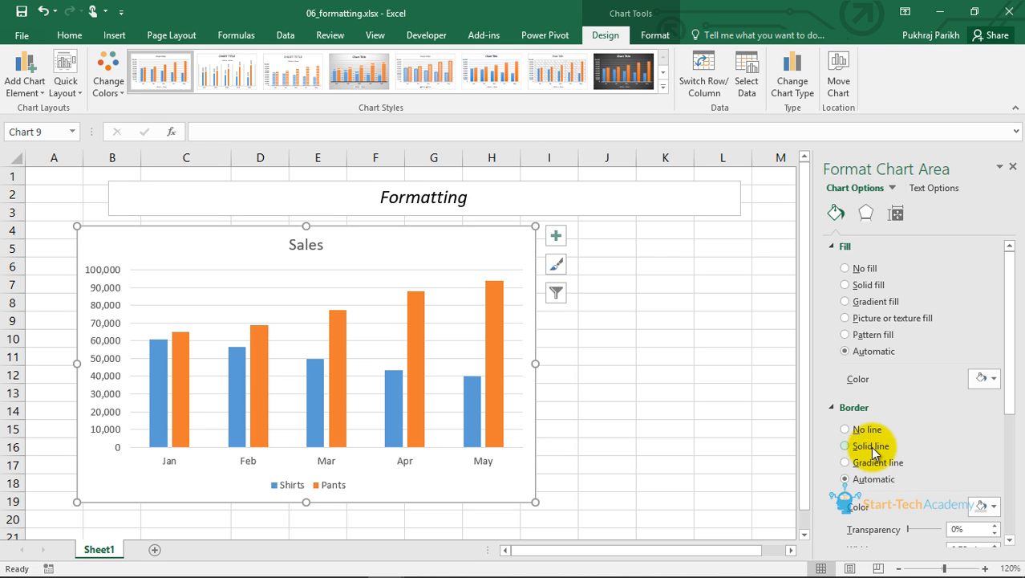
pyautogui.scroll(-1, 898, 420)
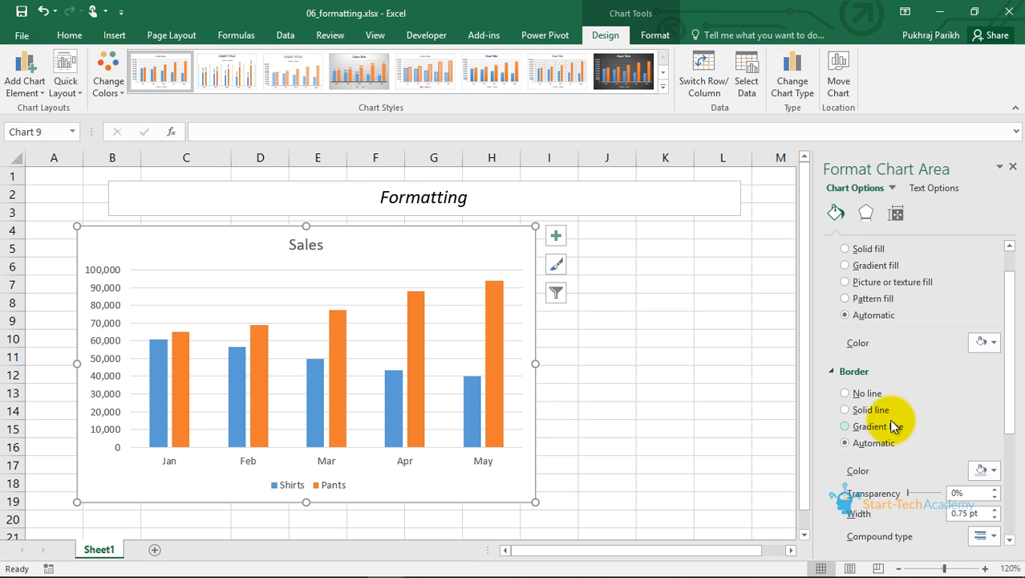
pyautogui.click(847, 410)
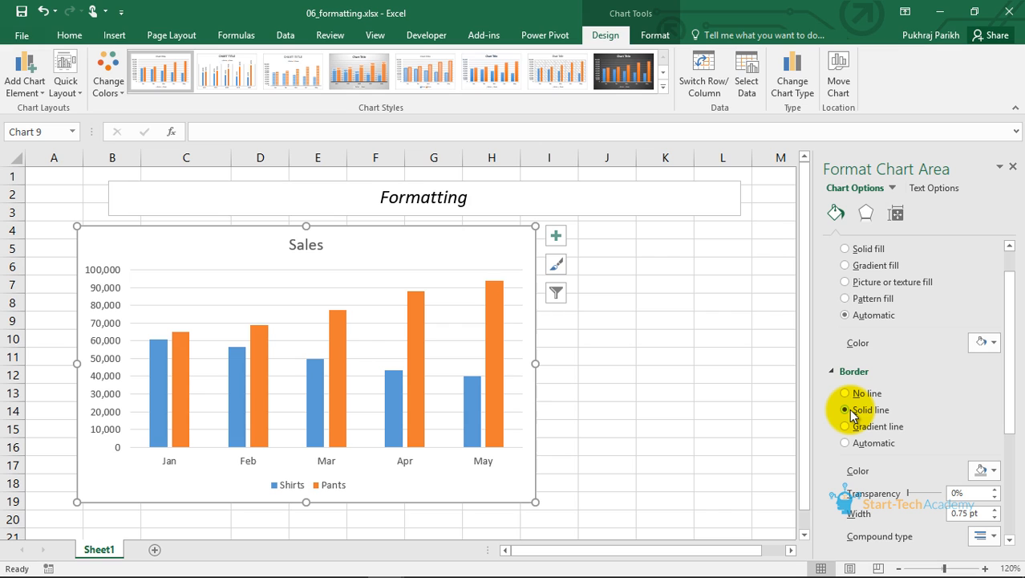
pyautogui.scroll(-1, 914, 451)
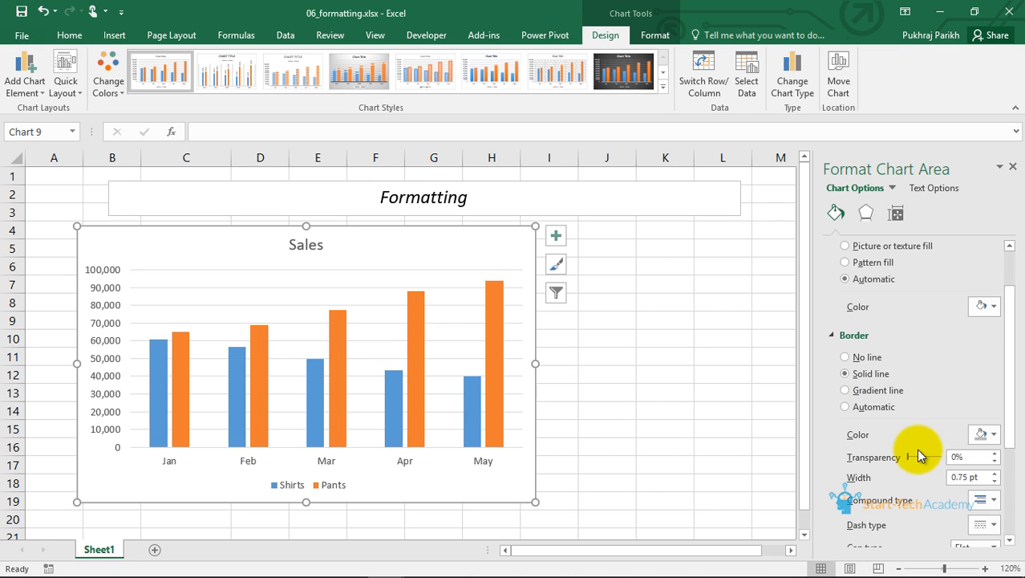
pyautogui.click(995, 436)
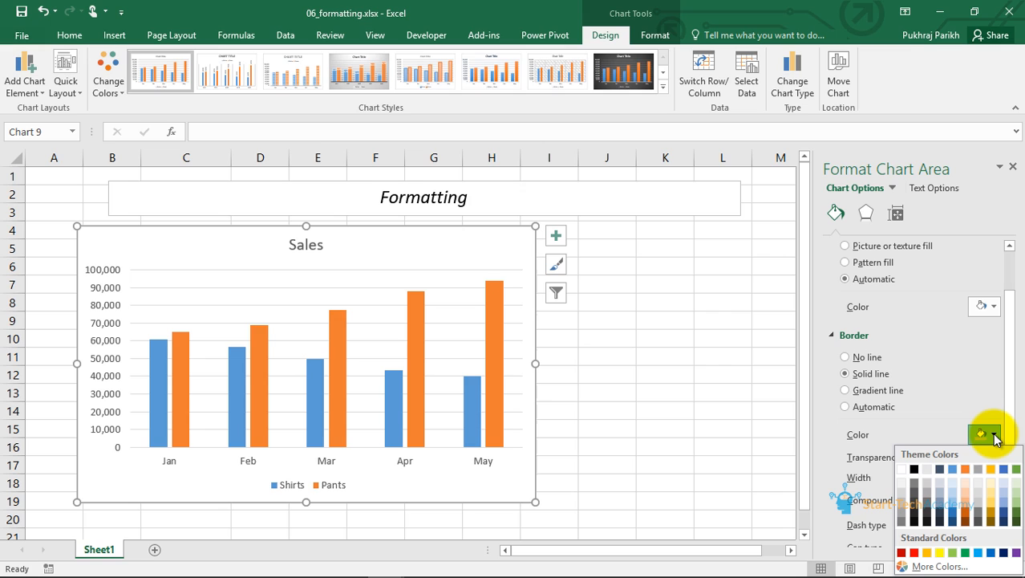
pyautogui.click(942, 469)
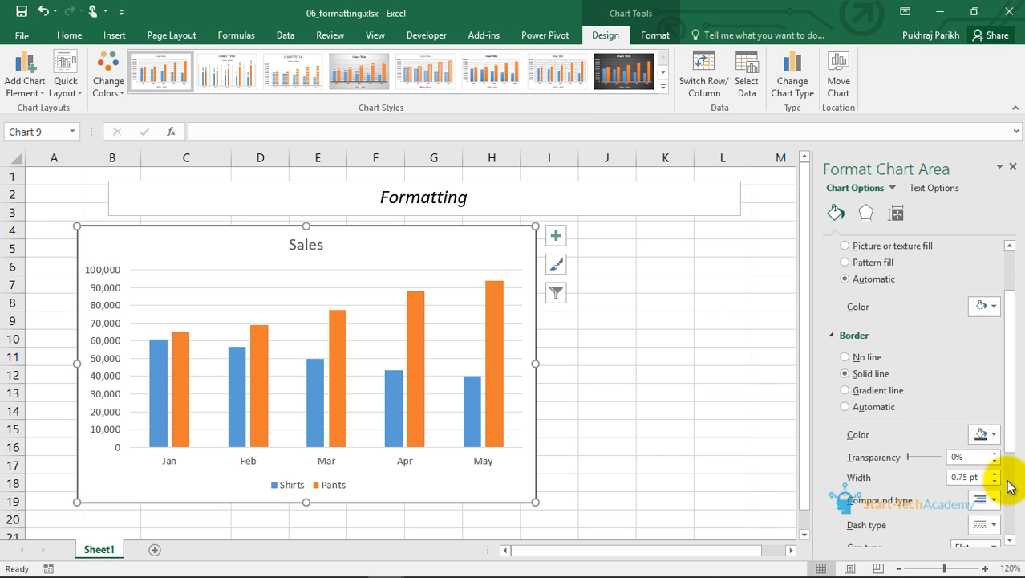
# Step: Set the chart border's width to 2.25 pt and deselect the chart
pyautogui.click(995, 473)
pyautogui.doubleClick(995, 473)
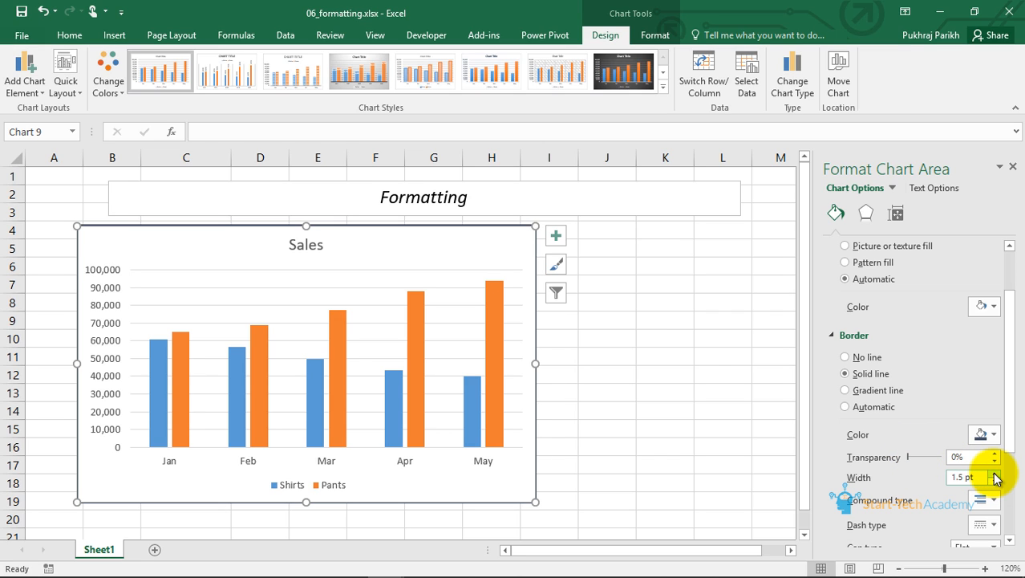
pyautogui.doubleClick(994, 474)
pyautogui.click(994, 474)
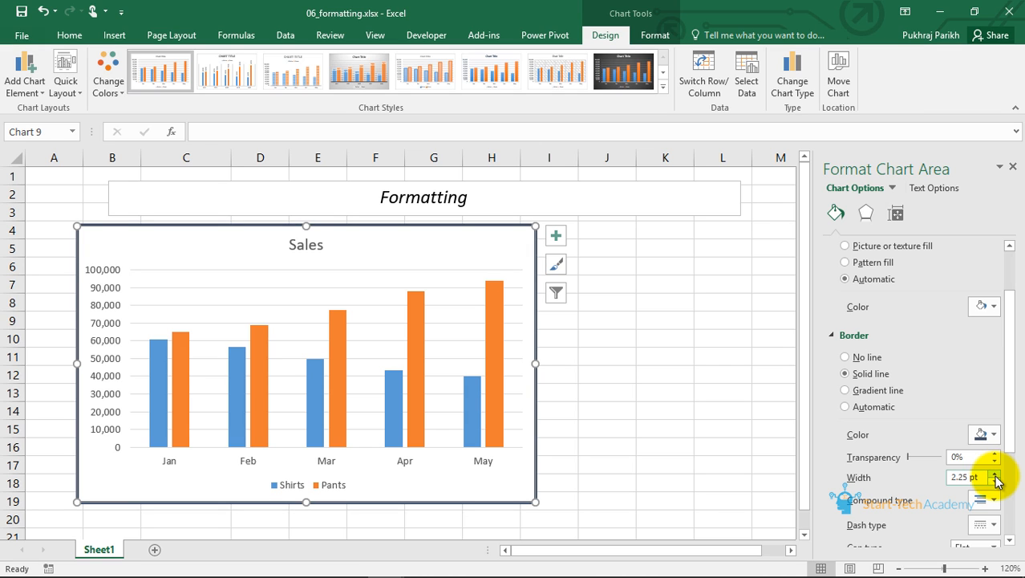
pyautogui.click(666, 425)
pyautogui.click(590, 433)
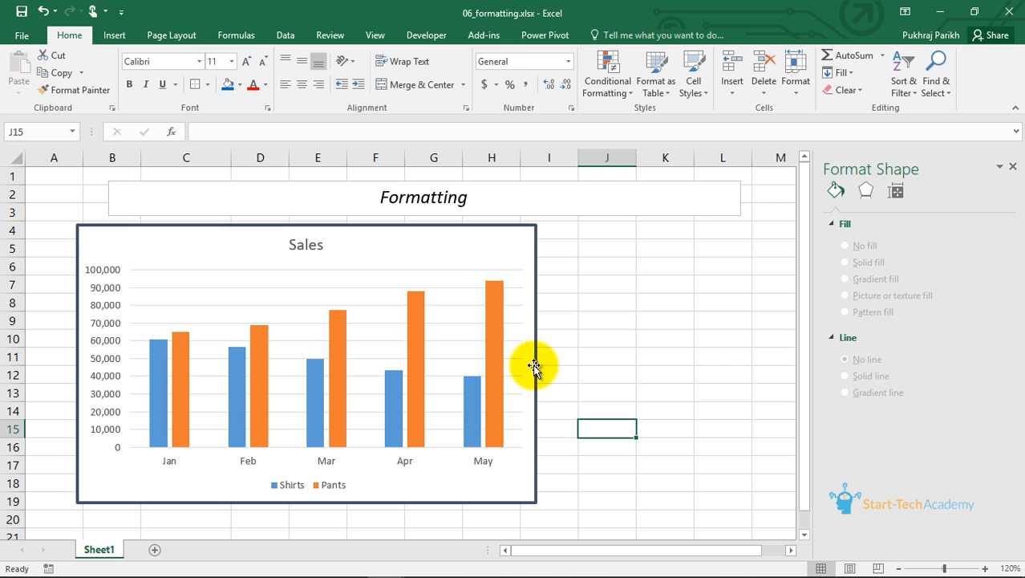
# Step: Select the chart area and give it a solid fill in the lightest orange theme color
pyautogui.click(537, 378)
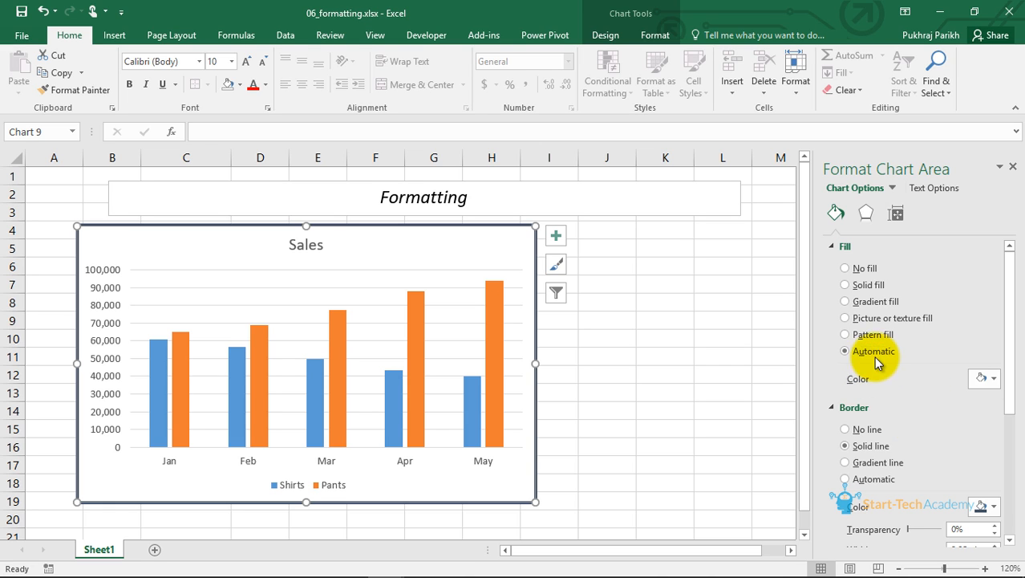
pyautogui.click(846, 285)
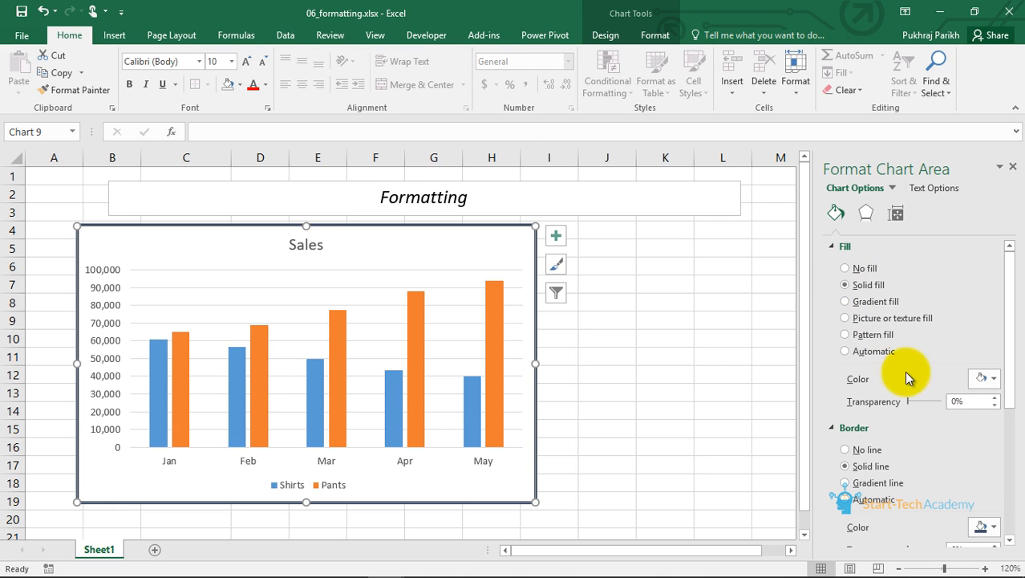
pyautogui.click(993, 382)
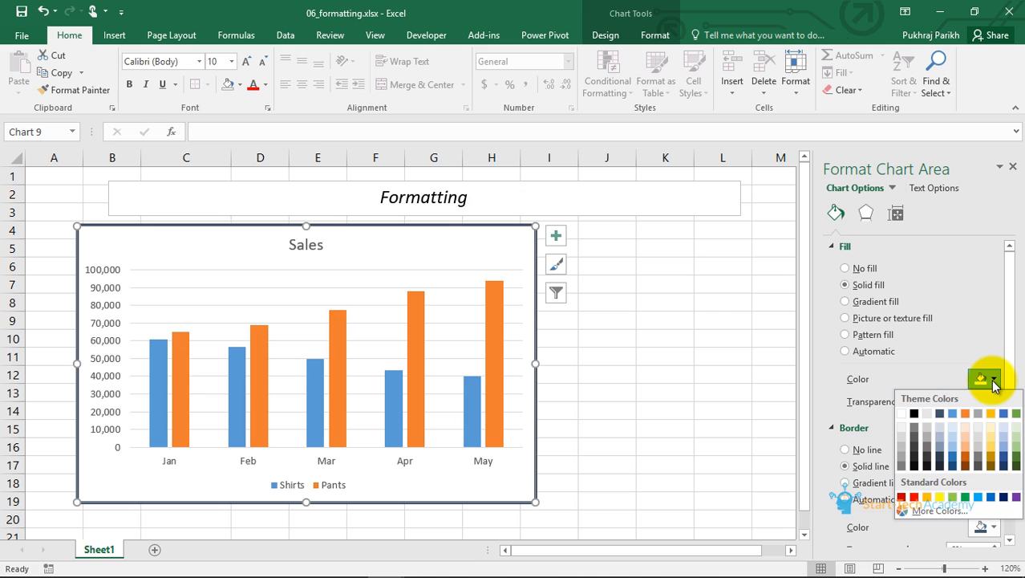
pyautogui.click(965, 425)
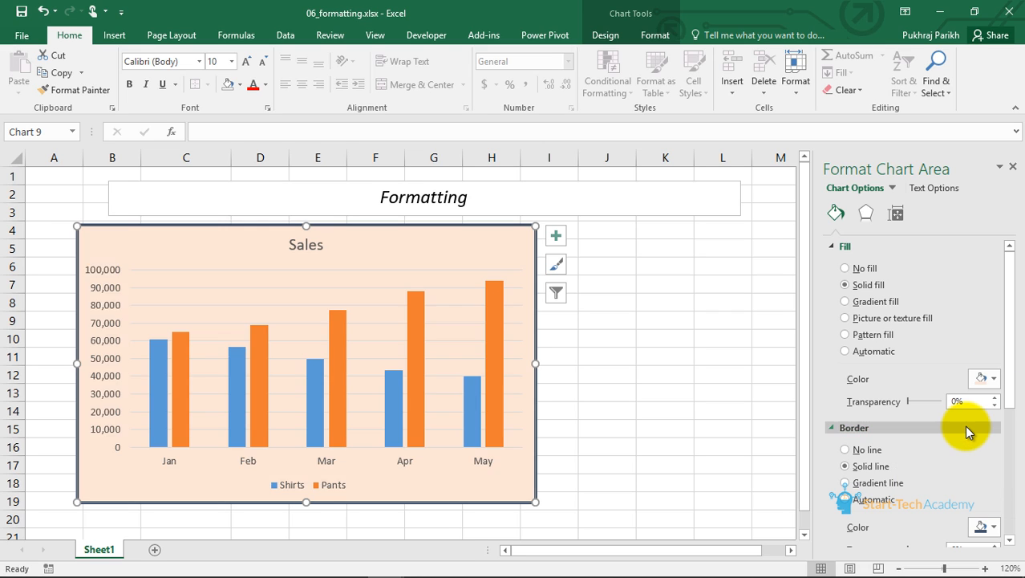
# Step: Try a gradient fill on the chart area, and replace it with the water droplets texture
pyautogui.click(993, 380)
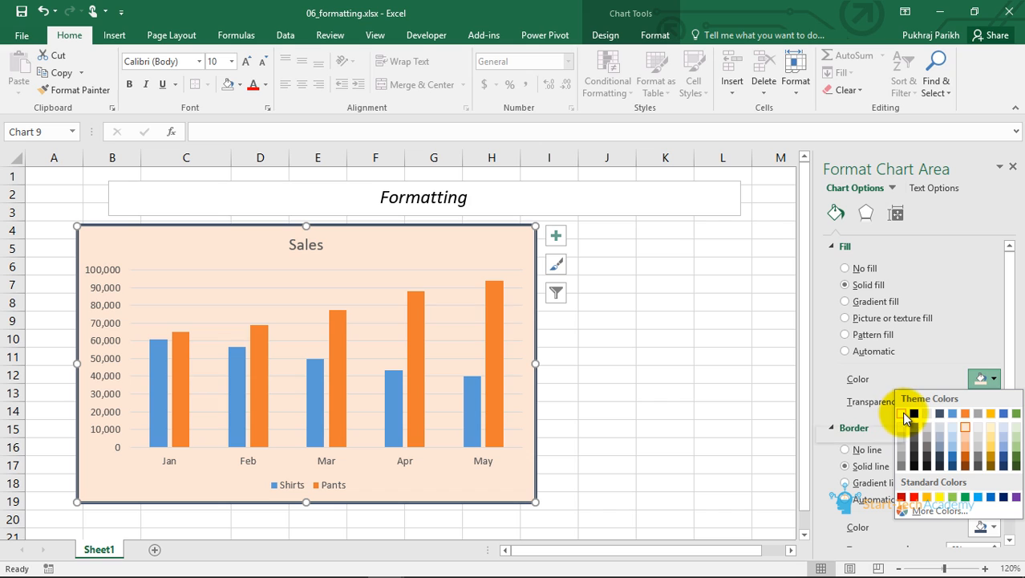
pyautogui.click(871, 301)
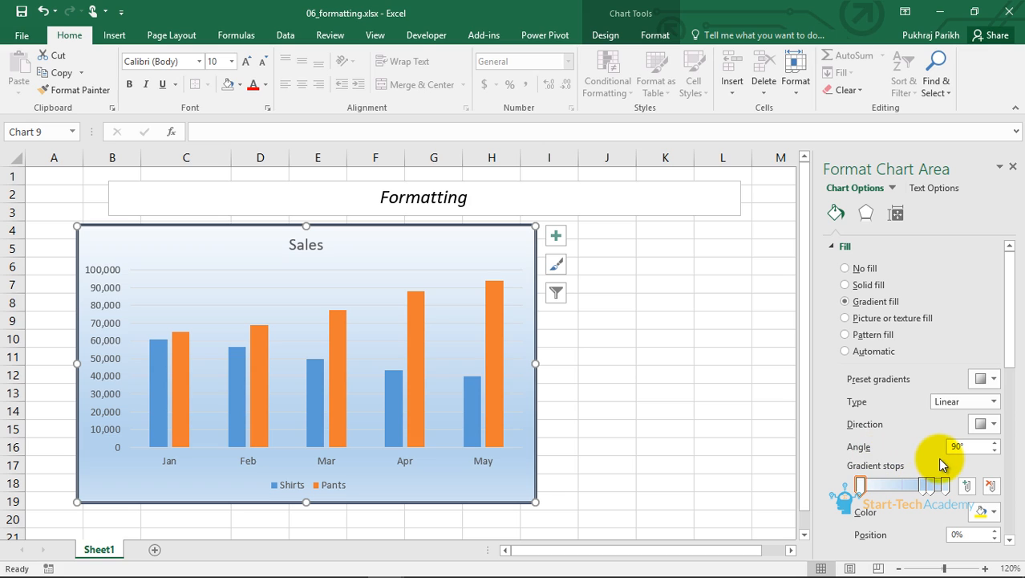
pyautogui.click(892, 318)
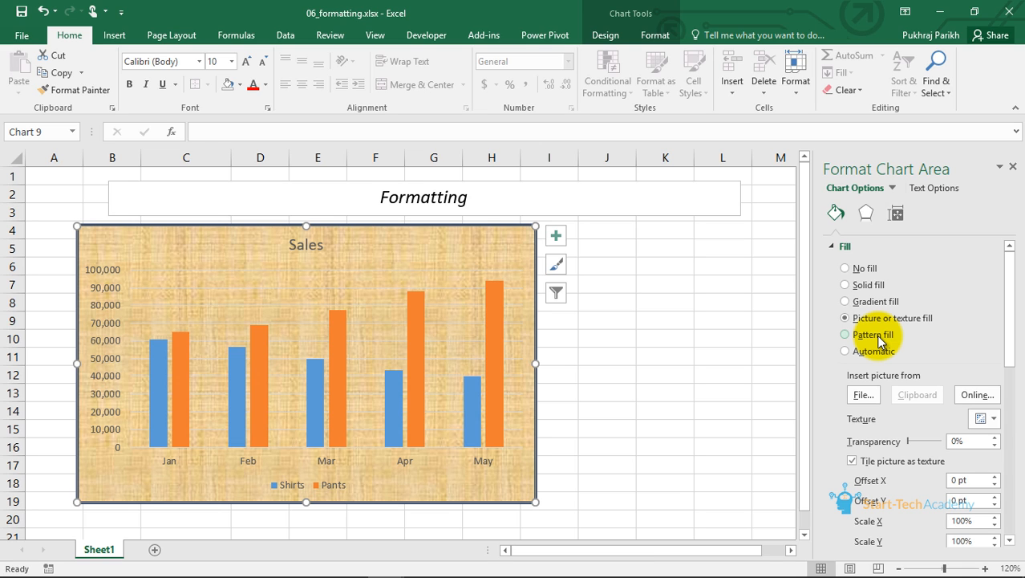
pyautogui.scroll(-1, 878, 334)
pyautogui.click(991, 383)
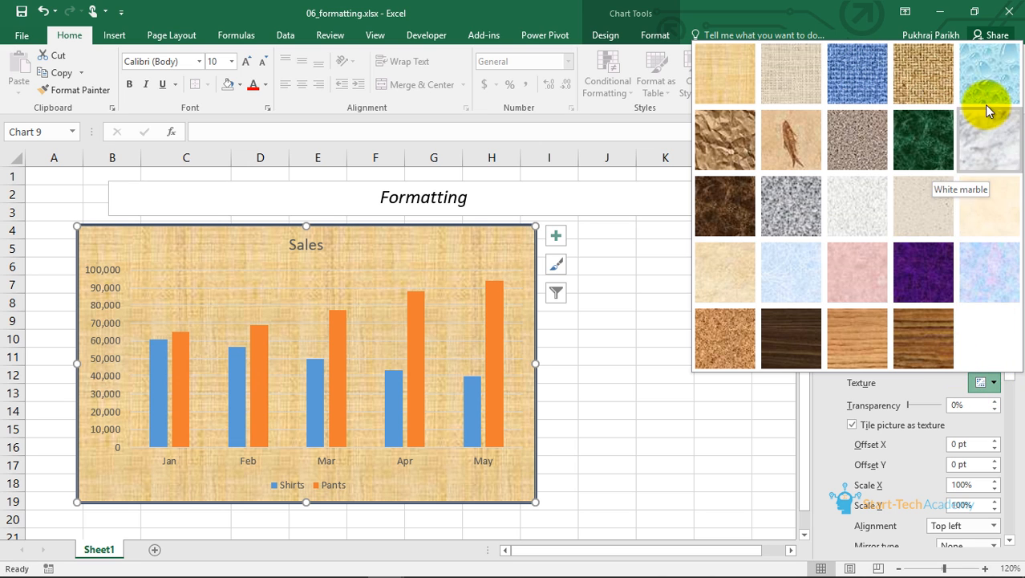
pyautogui.press('Escape')
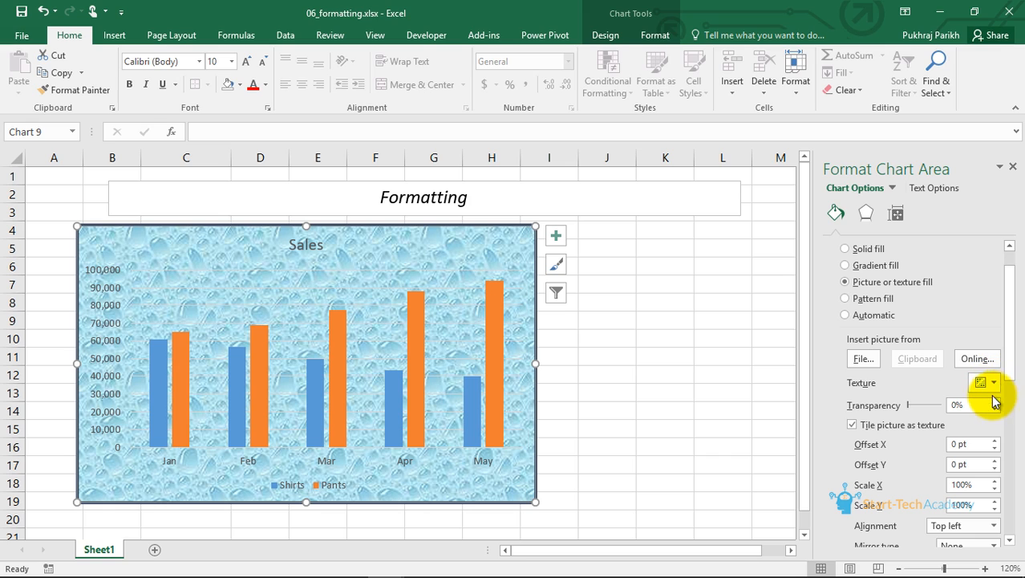
# Step: Try a pattern fill on the chart area, and restore the automatic fill with no border line
pyautogui.click(845, 298)
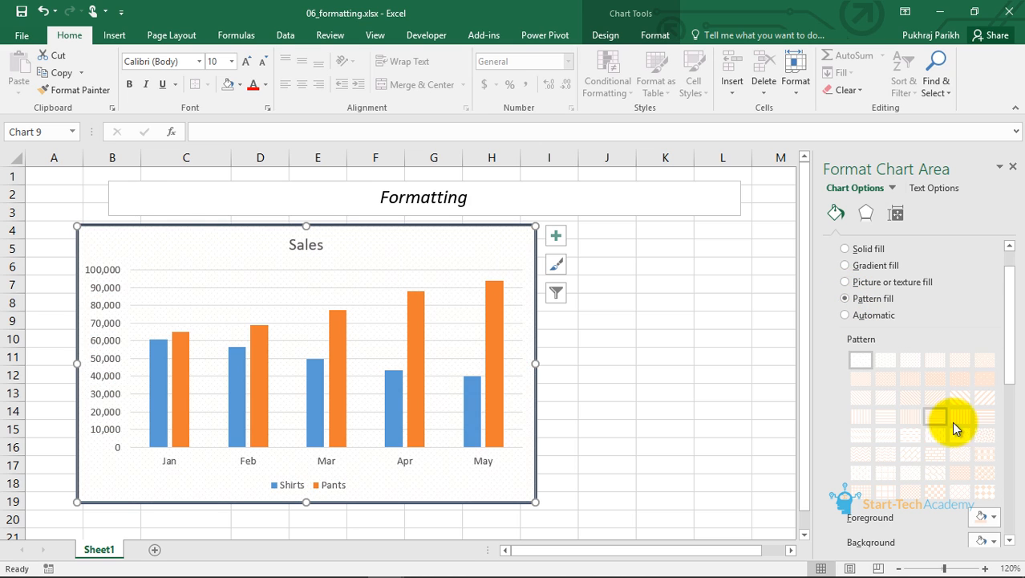
pyautogui.click(844, 315)
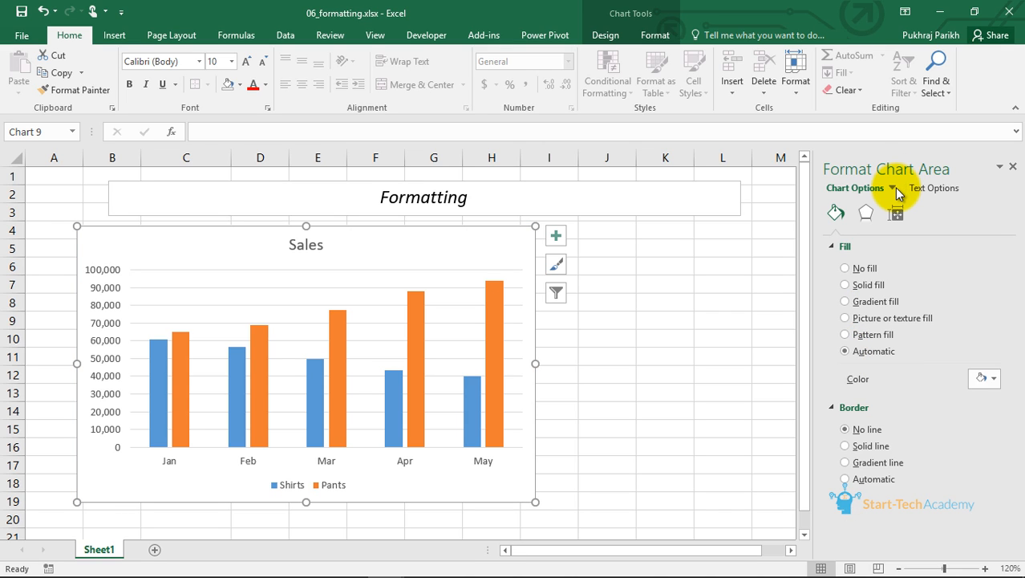
# Step: Select the chart title, try a solid fill and a solid border, and set it to no fill and no line
pyautogui.click(893, 188)
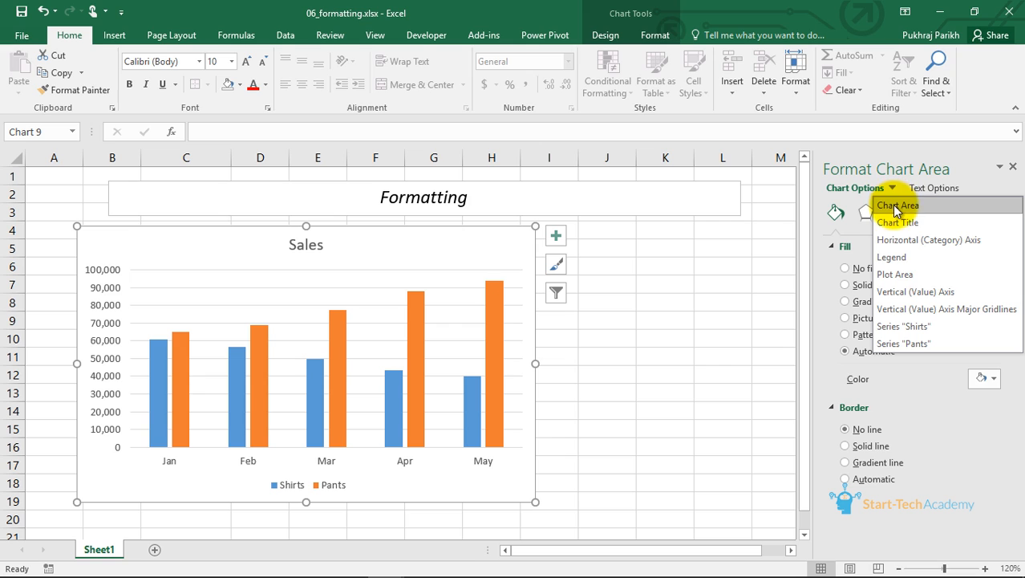
pyautogui.click(902, 223)
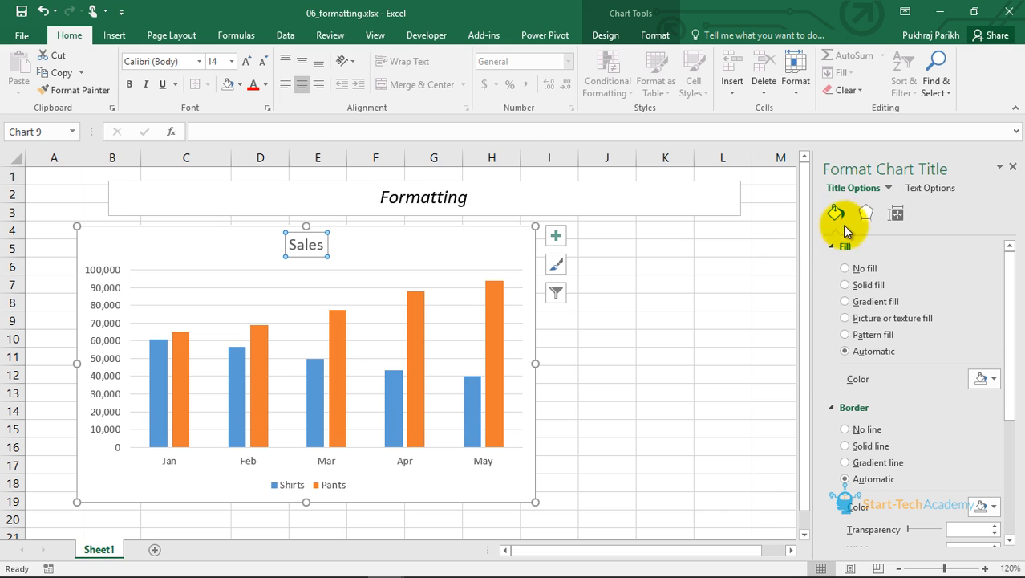
pyautogui.click(855, 287)
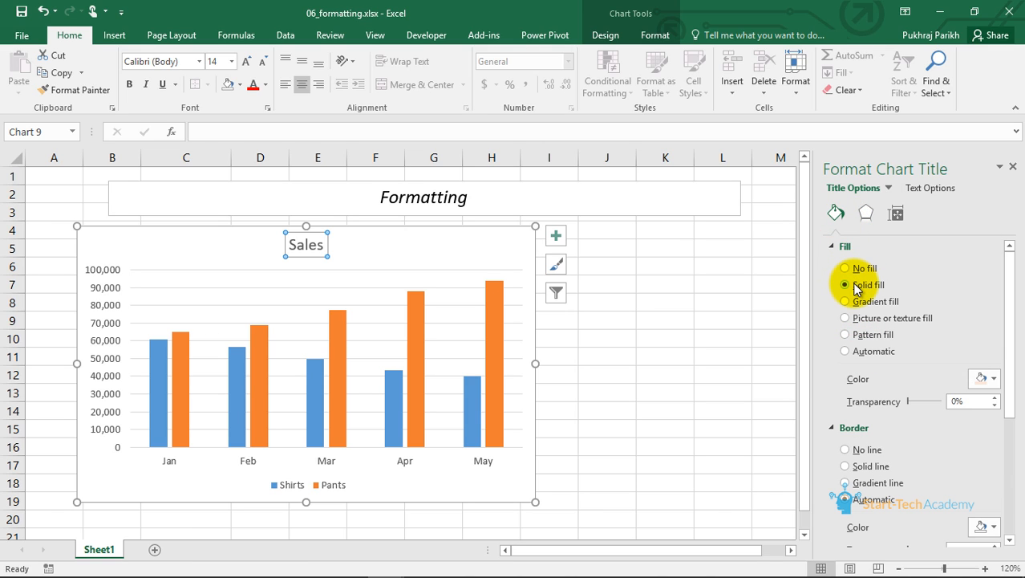
pyautogui.click(854, 272)
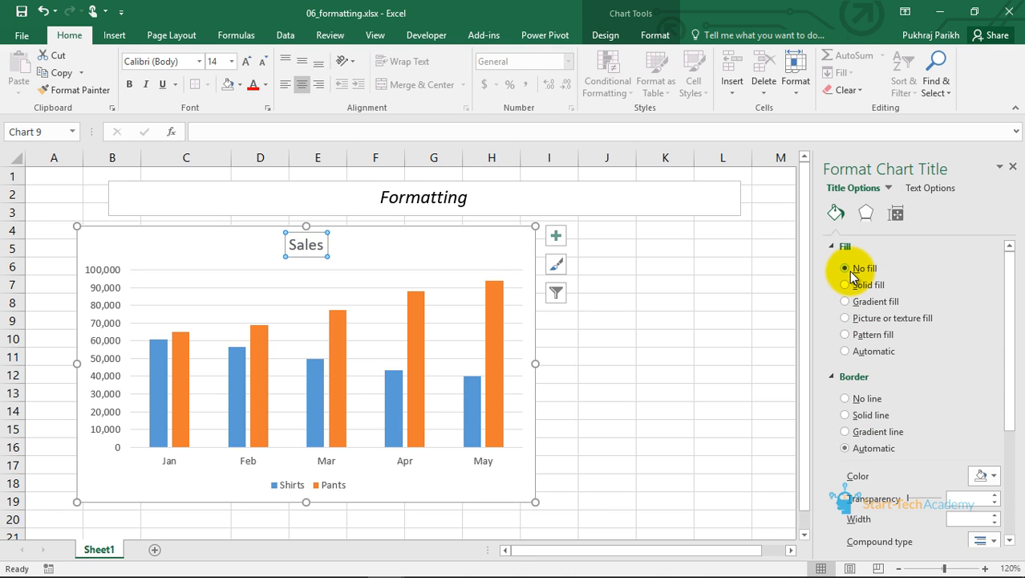
pyautogui.click(864, 423)
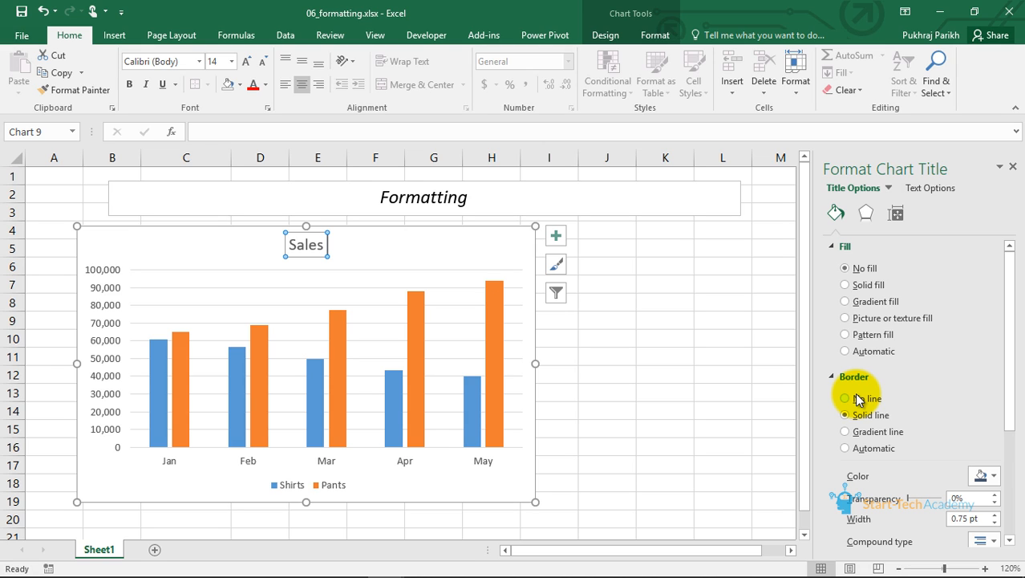
pyautogui.click(859, 399)
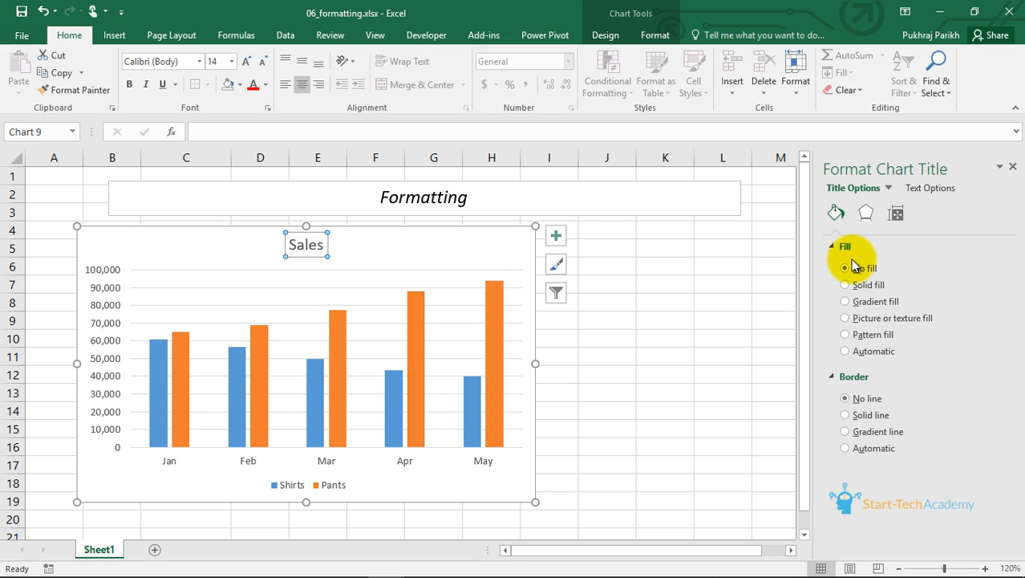
# Step: Make the Sales chart title bold without italics and change its font to Arial Black
pyautogui.doubleClick(308, 243)
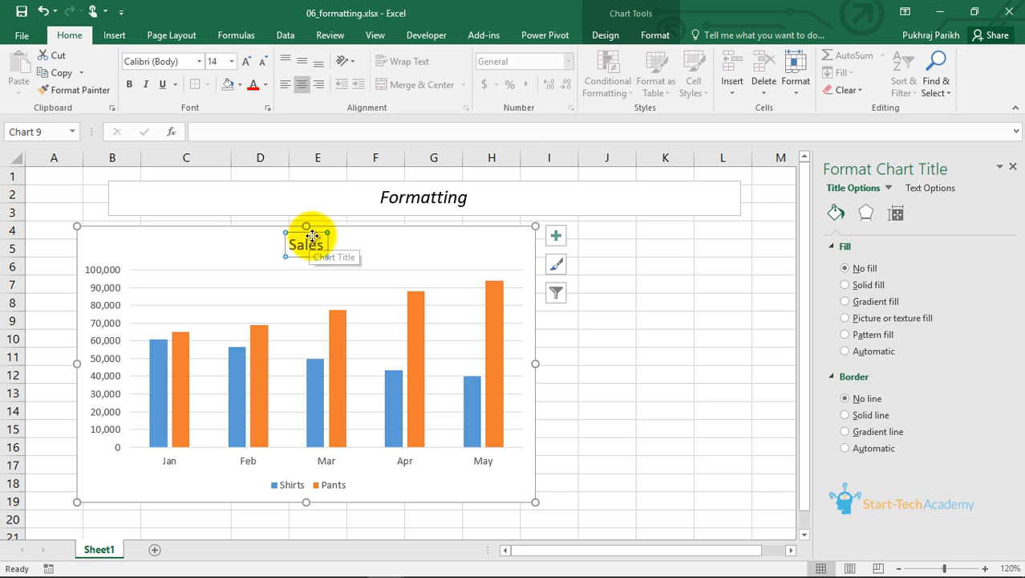
pyautogui.click(128, 85)
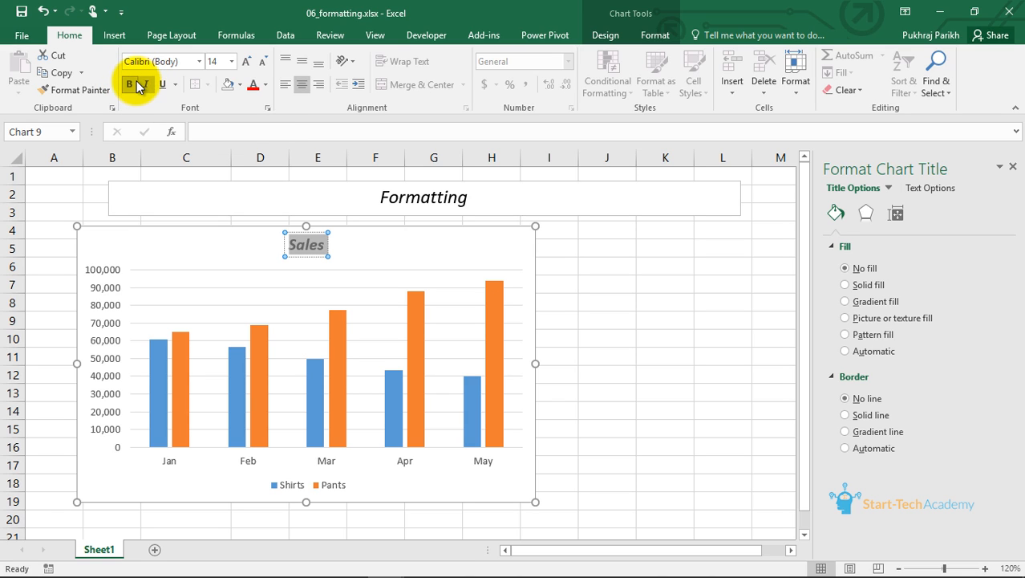
pyautogui.click(145, 86)
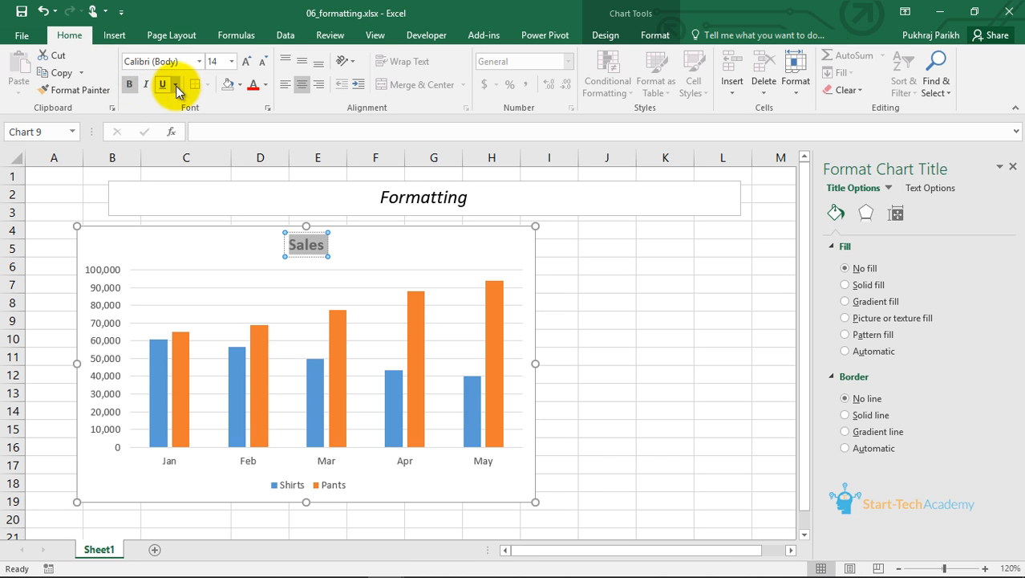
pyautogui.click(200, 61)
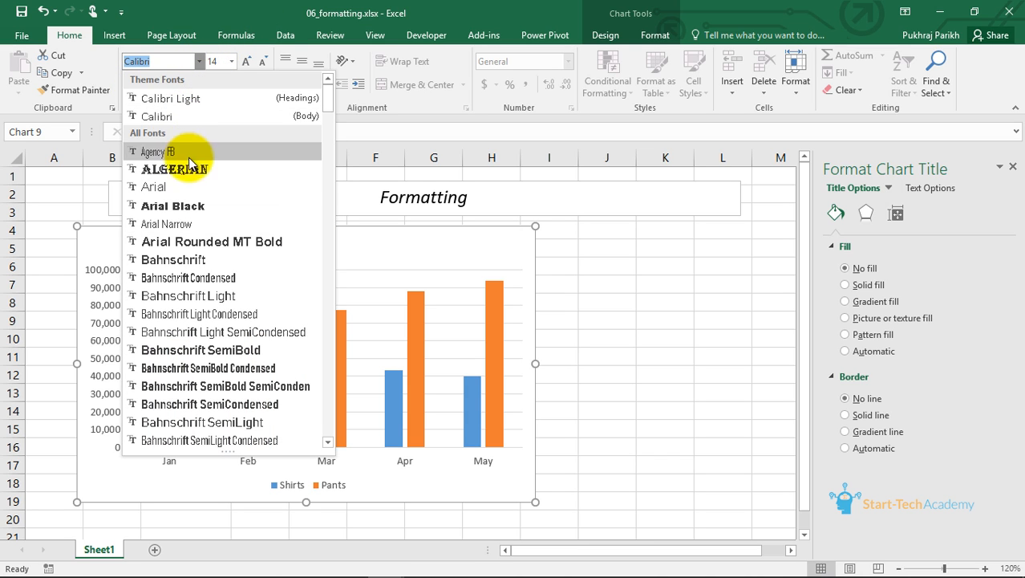
pyautogui.click(177, 207)
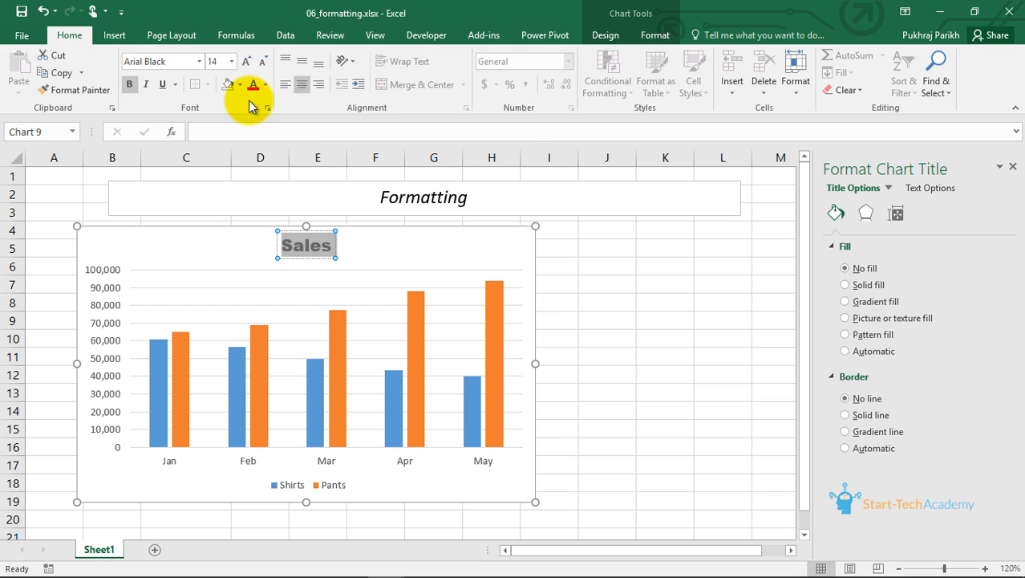
# Step: Try the chart title at 16 pt, return it to 14 pt, and color its text blue
pyautogui.click(245, 62)
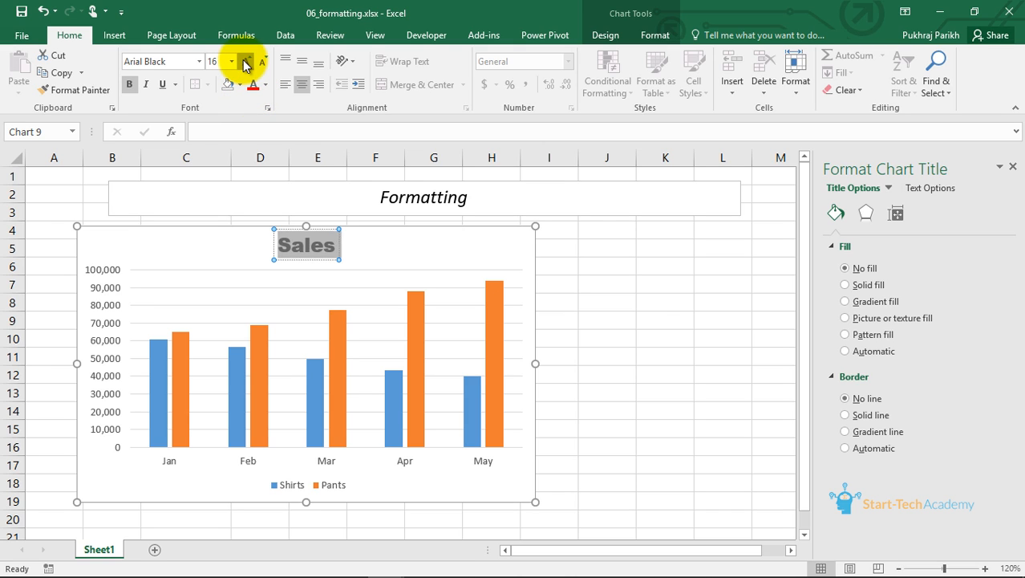
pyautogui.click(261, 62)
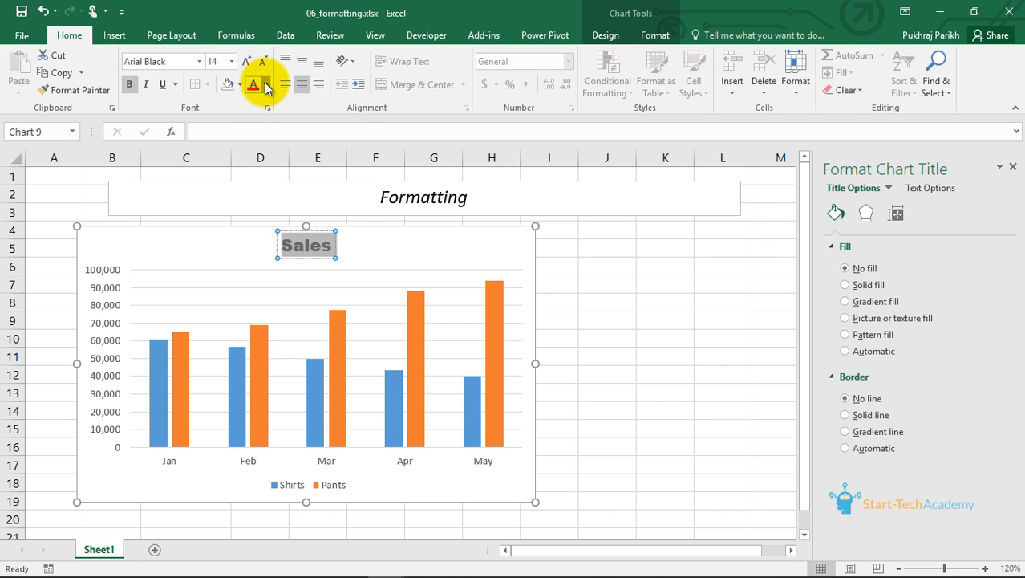
pyautogui.click(264, 85)
pyautogui.click(305, 177)
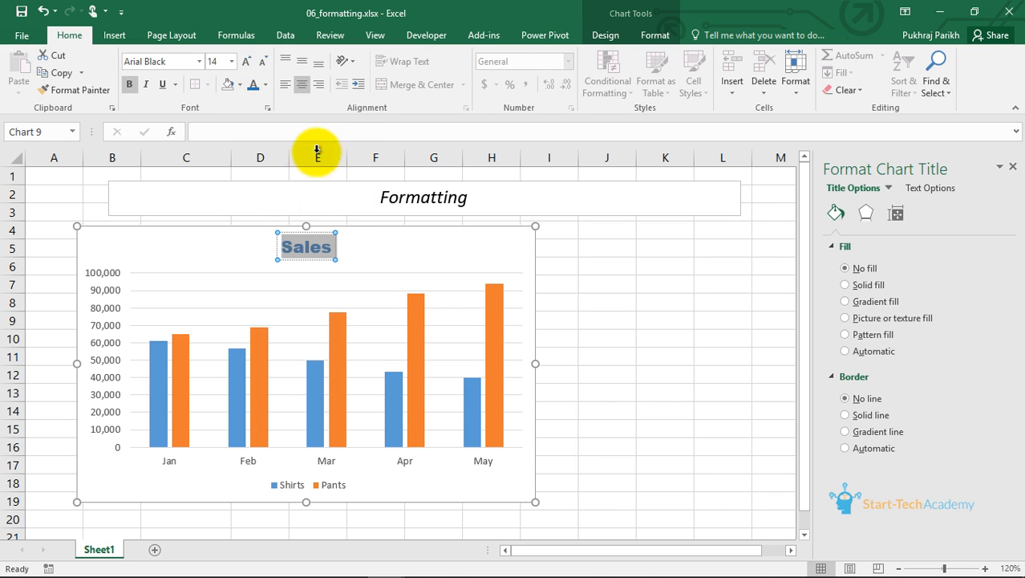
pyautogui.click(366, 258)
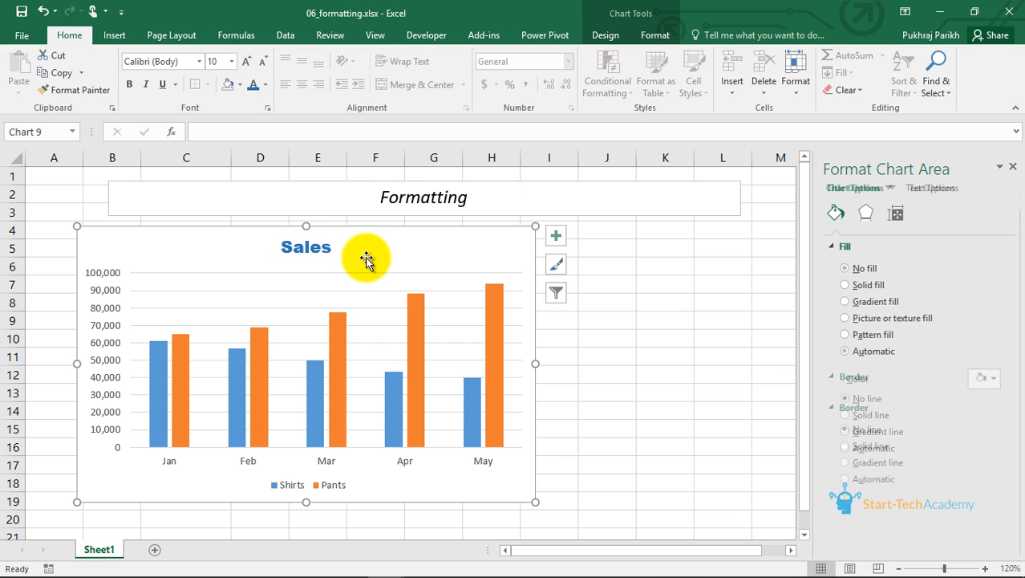
# Step: Try a 10 pt font on the horizontal category axis labels, restore 9 pt, and show the axis option categories
pyautogui.click(319, 249)
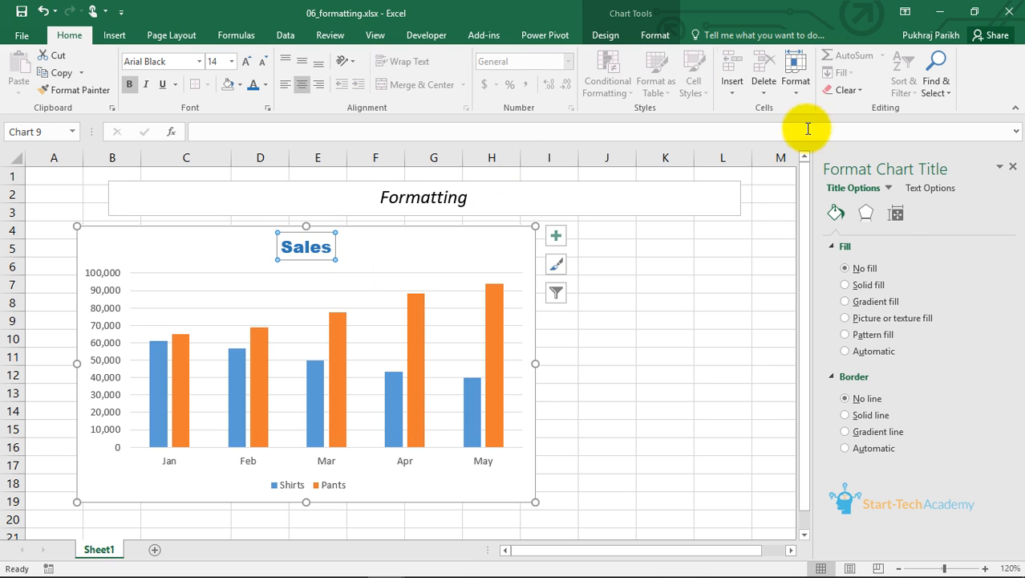
pyautogui.click(886, 188)
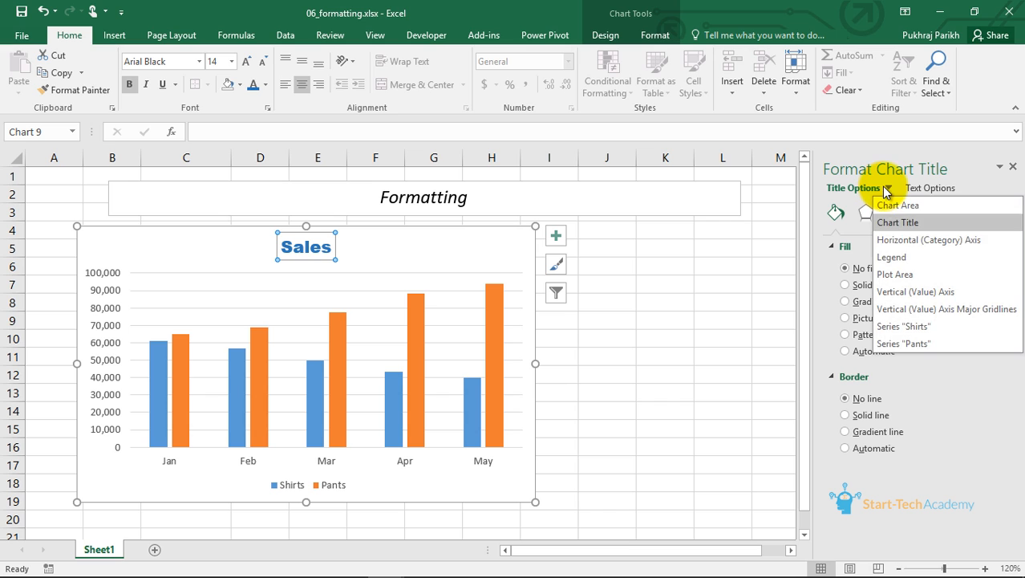
pyautogui.click(913, 238)
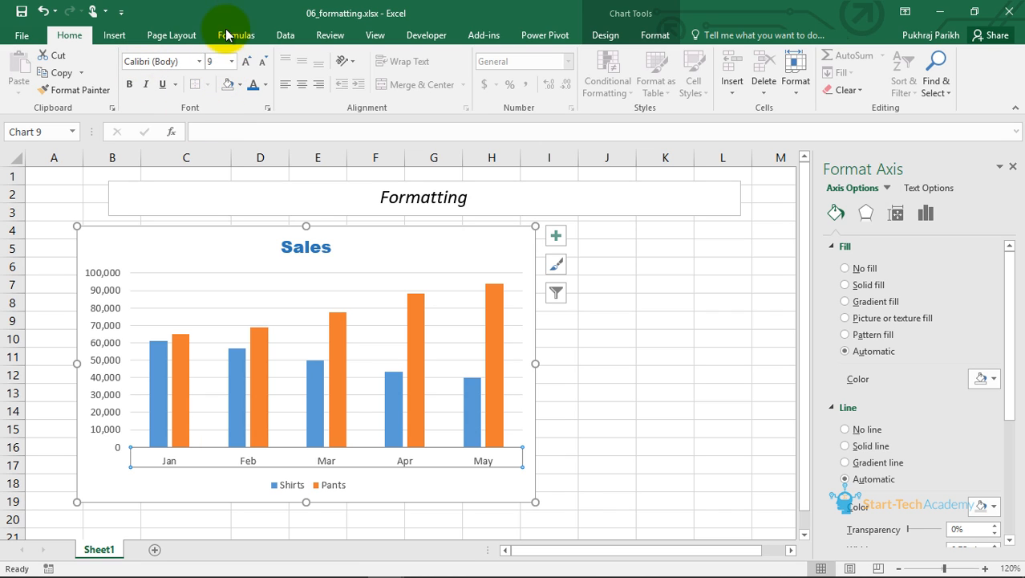
pyautogui.click(246, 62)
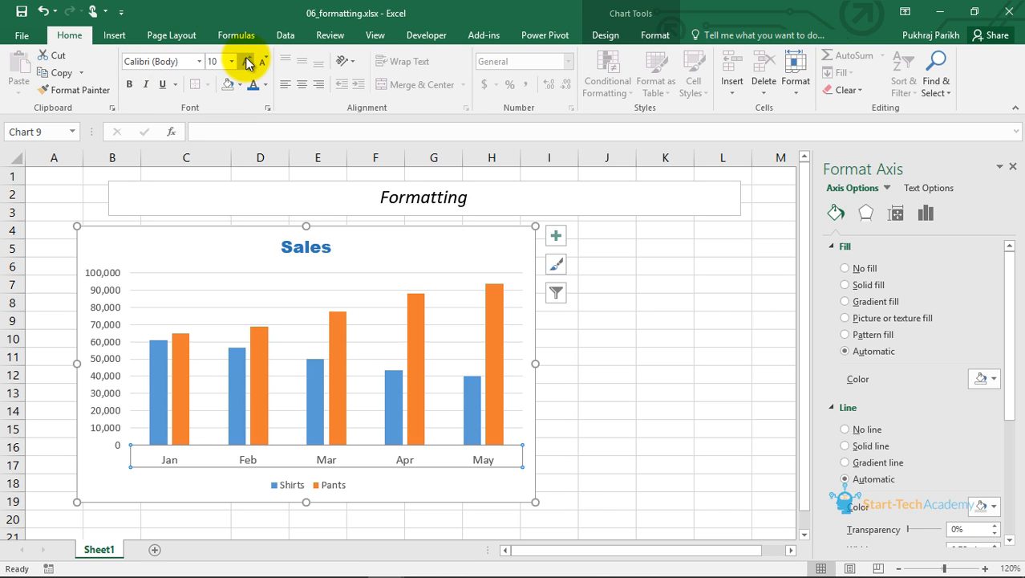
pyautogui.click(263, 62)
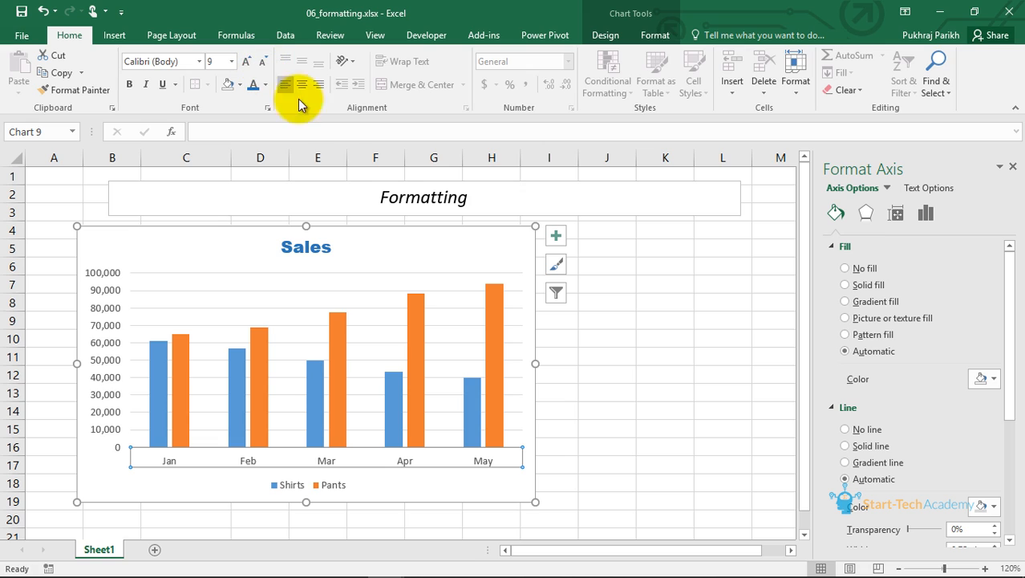
pyautogui.click(924, 215)
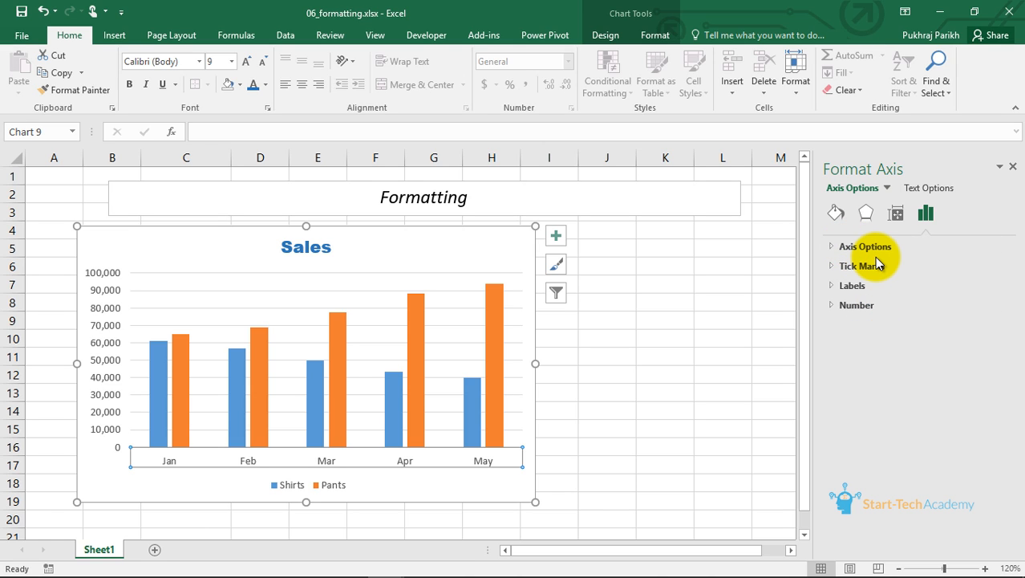
# Step: Select the legend, review its fill, border and shadow options, and set its position to Right
pyautogui.click(887, 191)
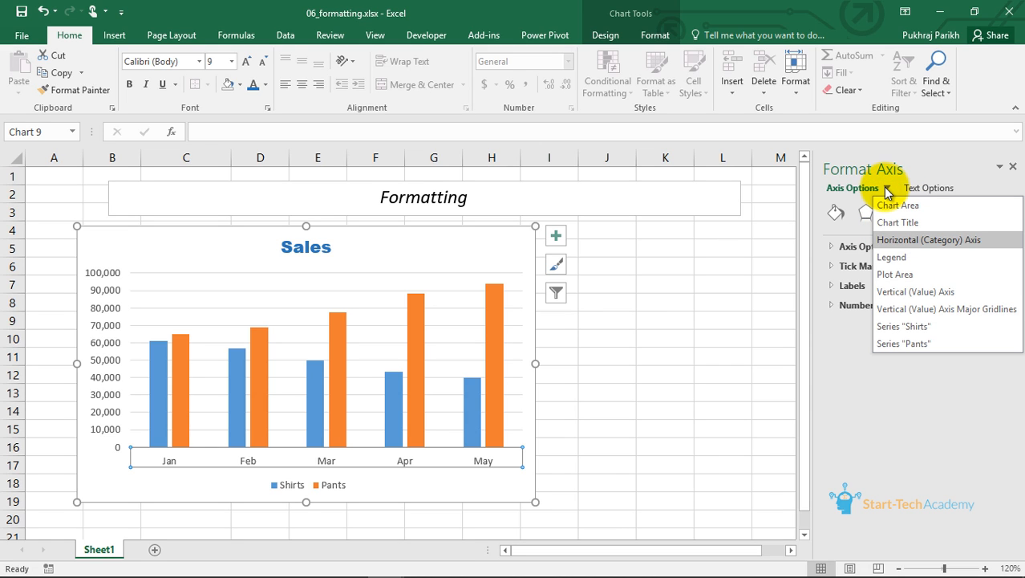
pyautogui.click(891, 258)
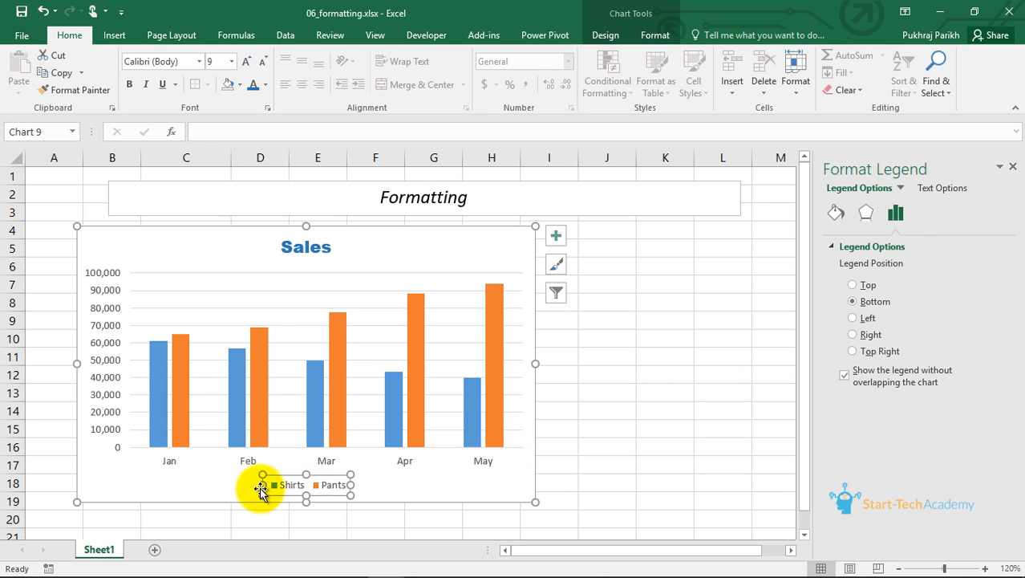
pyautogui.click(835, 212)
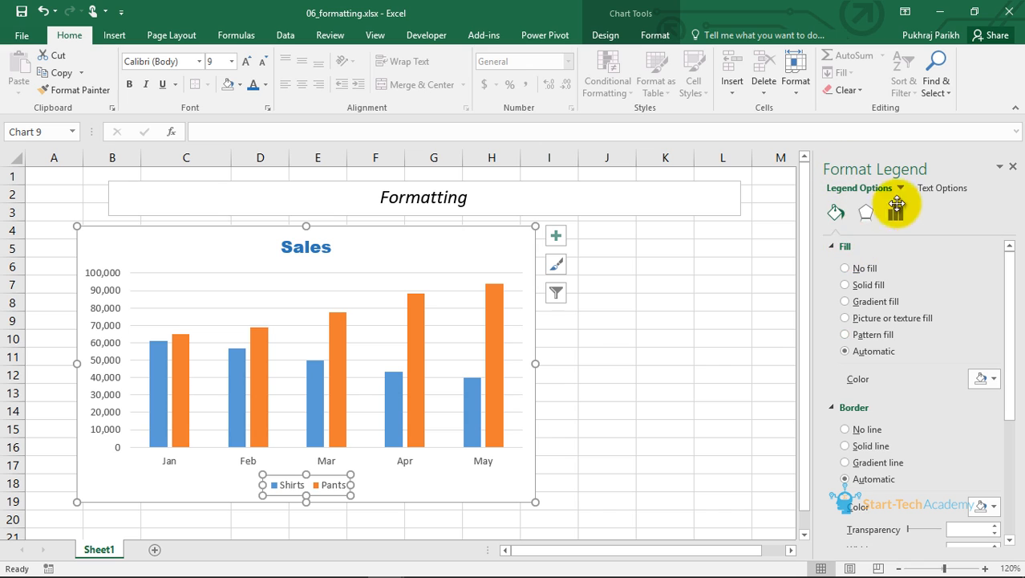
pyautogui.click(866, 213)
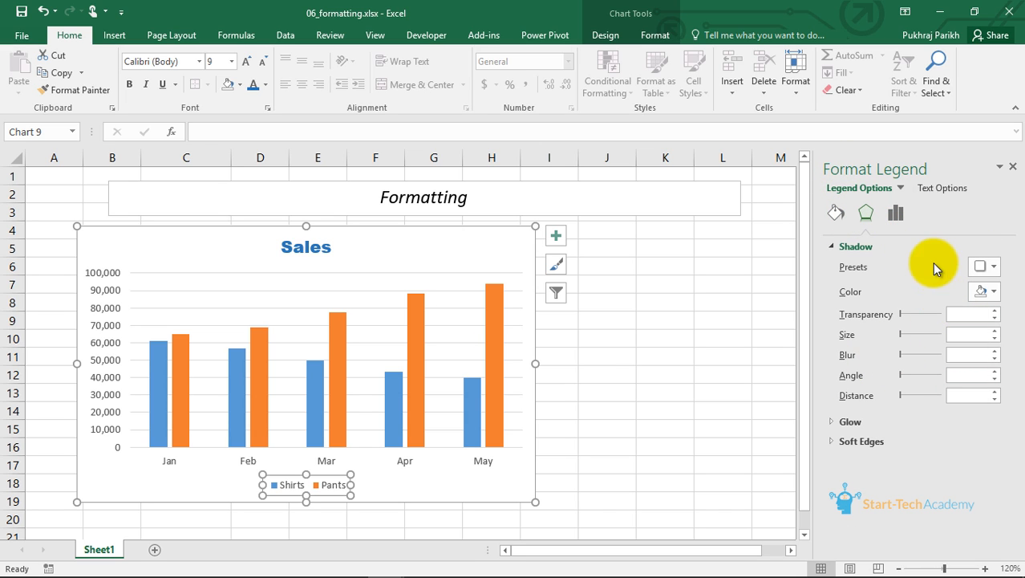
pyautogui.click(897, 212)
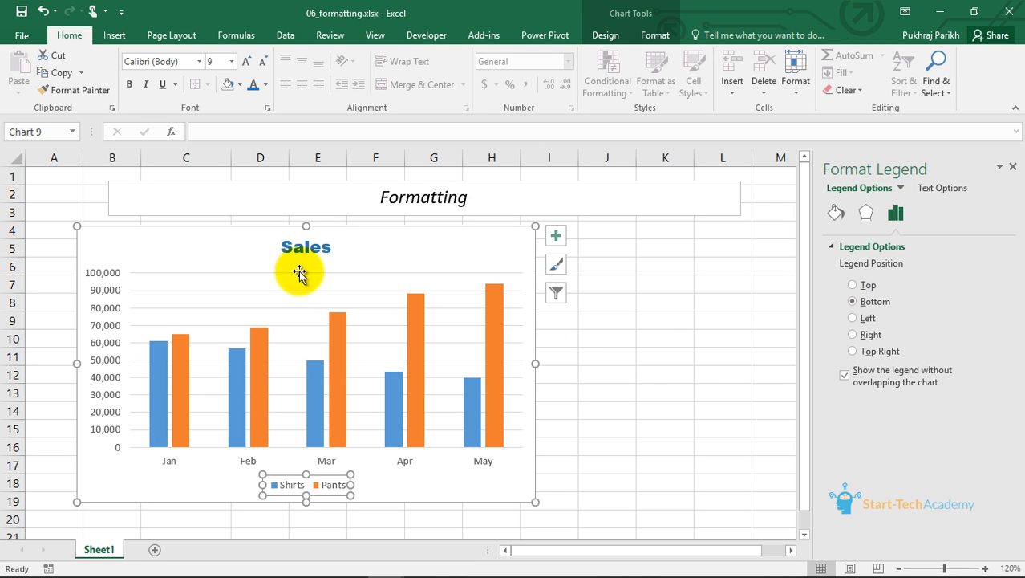
pyautogui.click(853, 334)
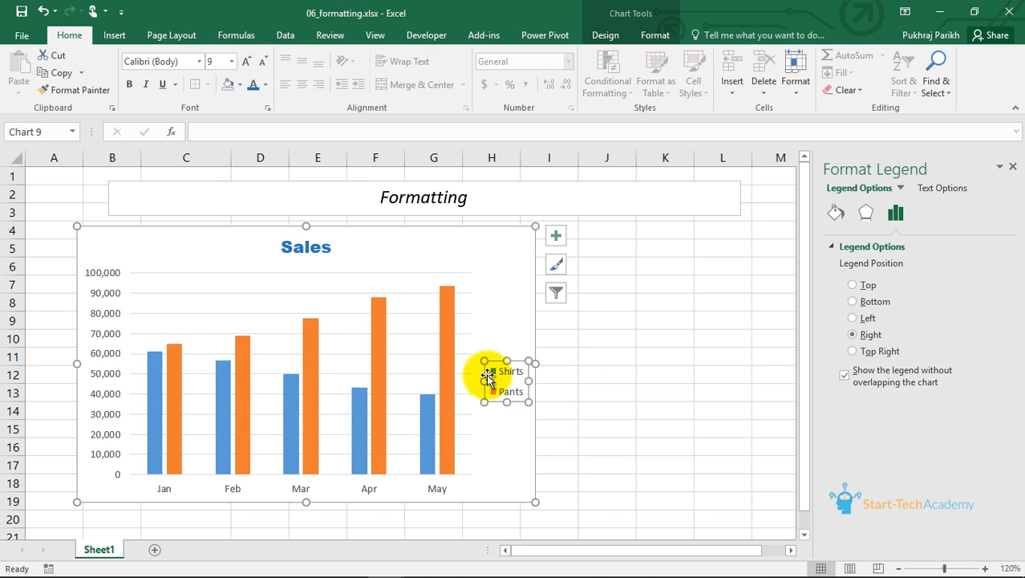
# Step: Try the legend at Left and Top Right, allow it to overlap the chart, and move it up beside the title
pyautogui.click(852, 319)
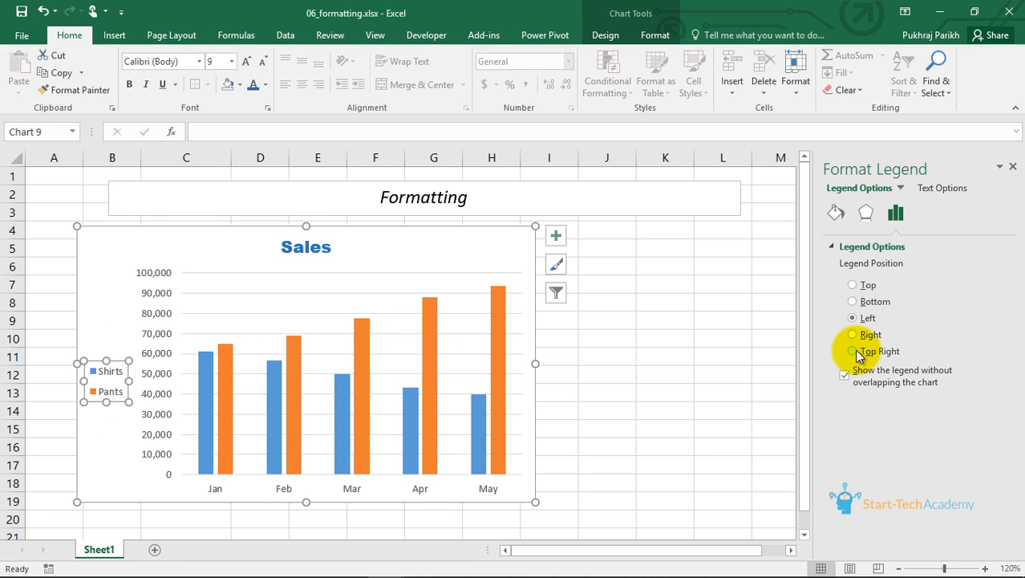
pyautogui.click(852, 351)
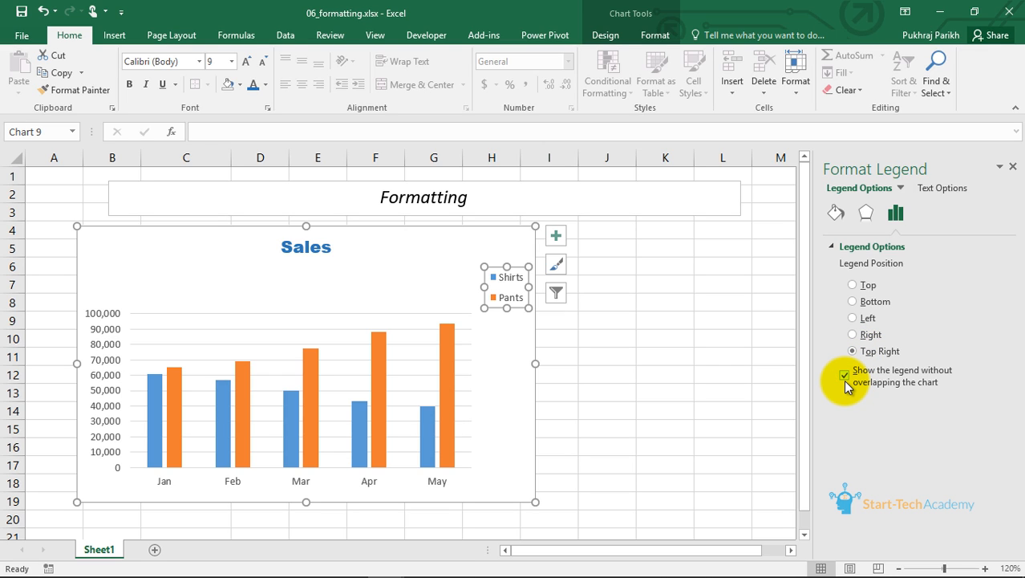
pyautogui.click(844, 376)
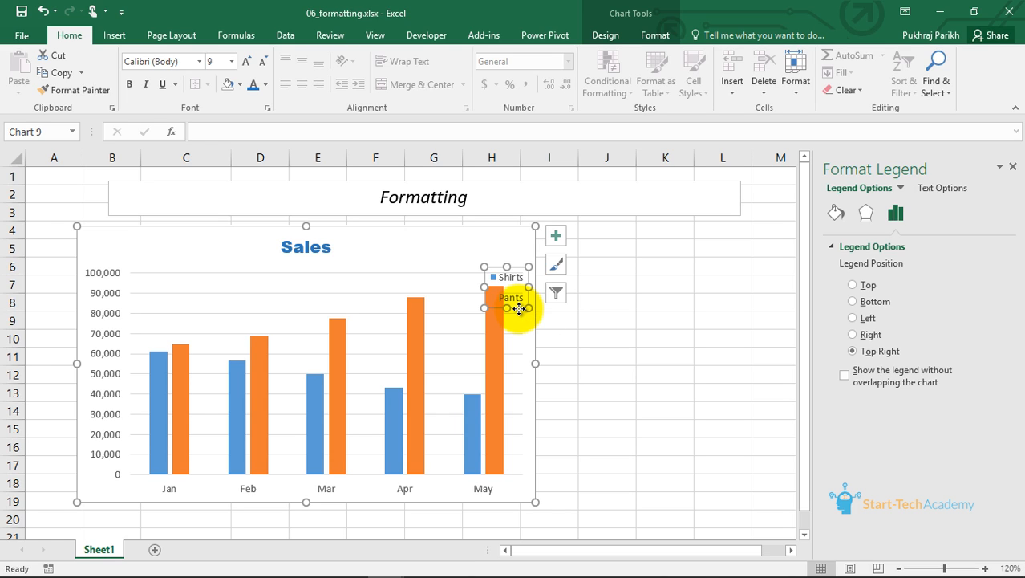
pyautogui.moveTo(517, 301); pyautogui.dragTo(519, 274)
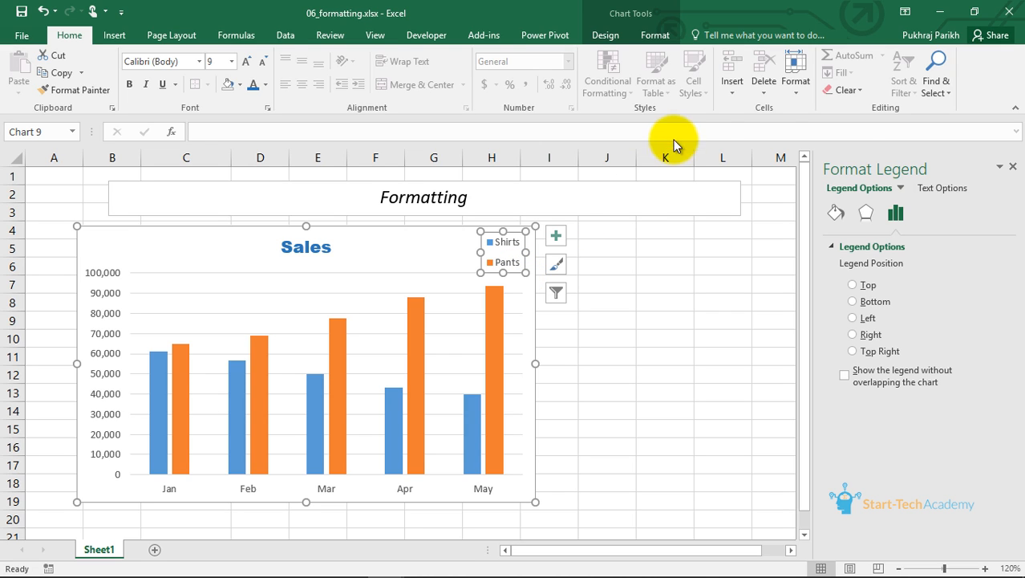
# Step: Select the plot area and examine its fill and border options
pyautogui.click(900, 187)
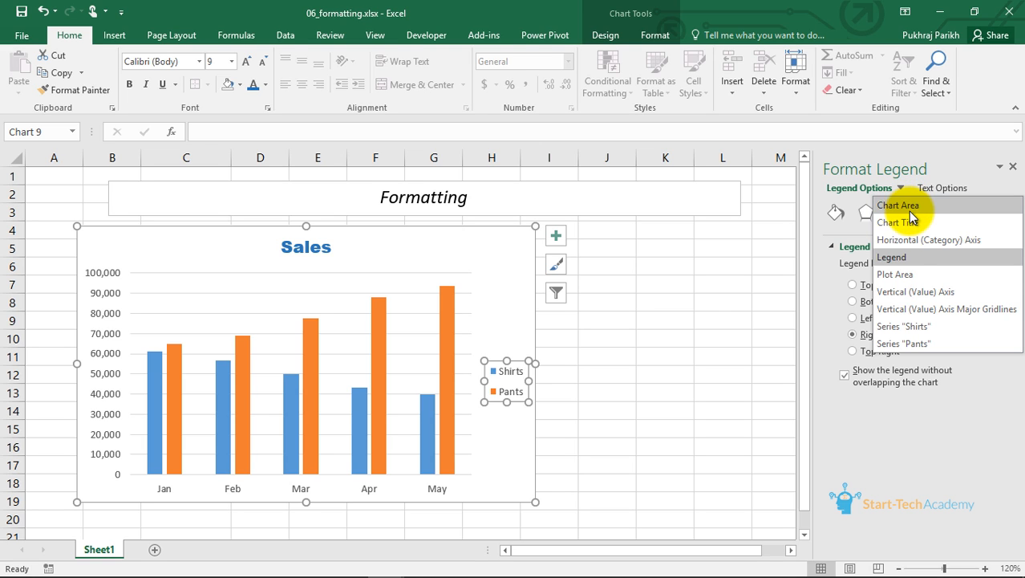
pyautogui.click(894, 274)
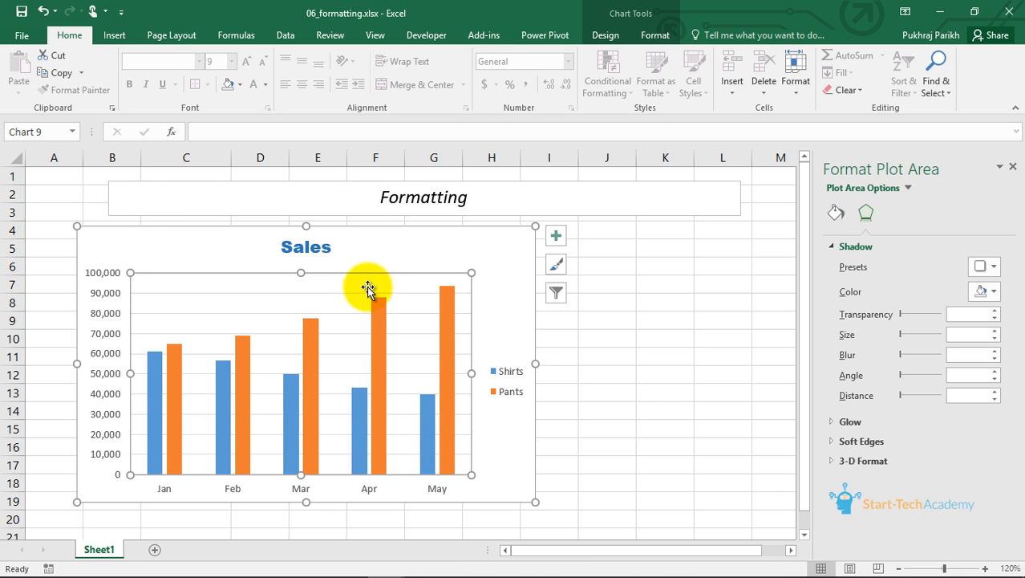
pyautogui.click(835, 213)
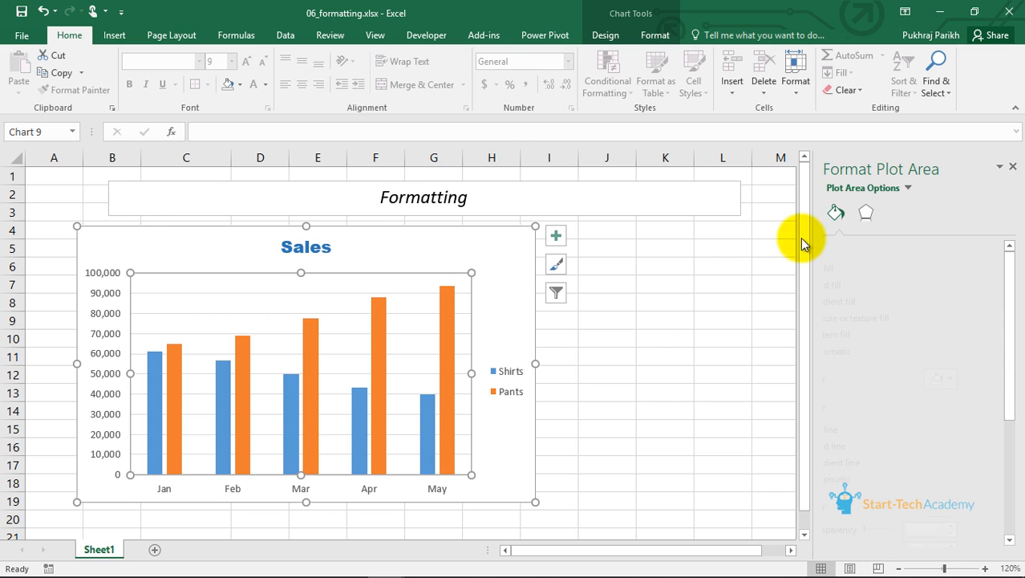
pyautogui.scroll(-2, 872, 402)
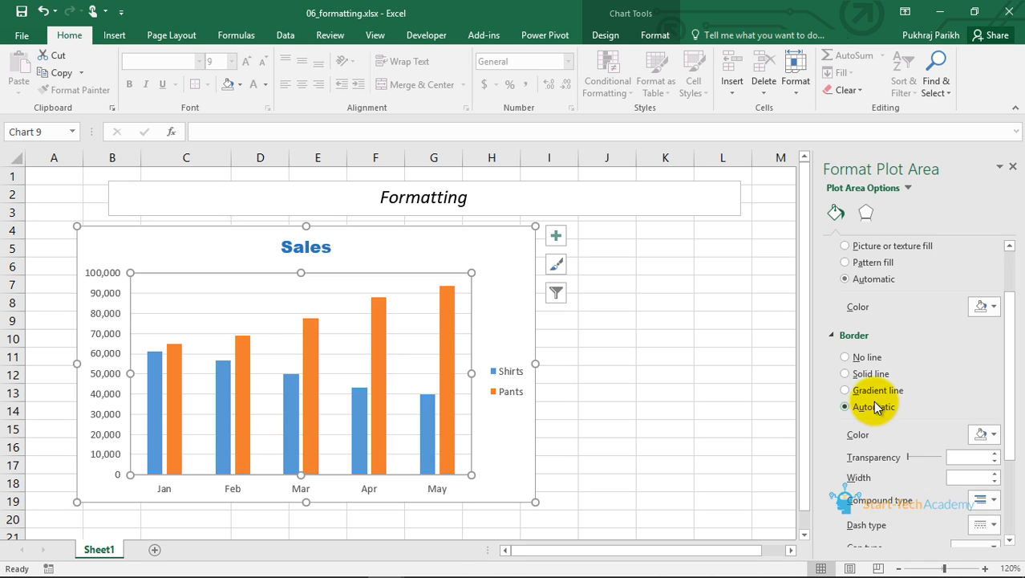
# Step: Set the plot area's fill to No fill
pyautogui.scroll(2, 873, 400)
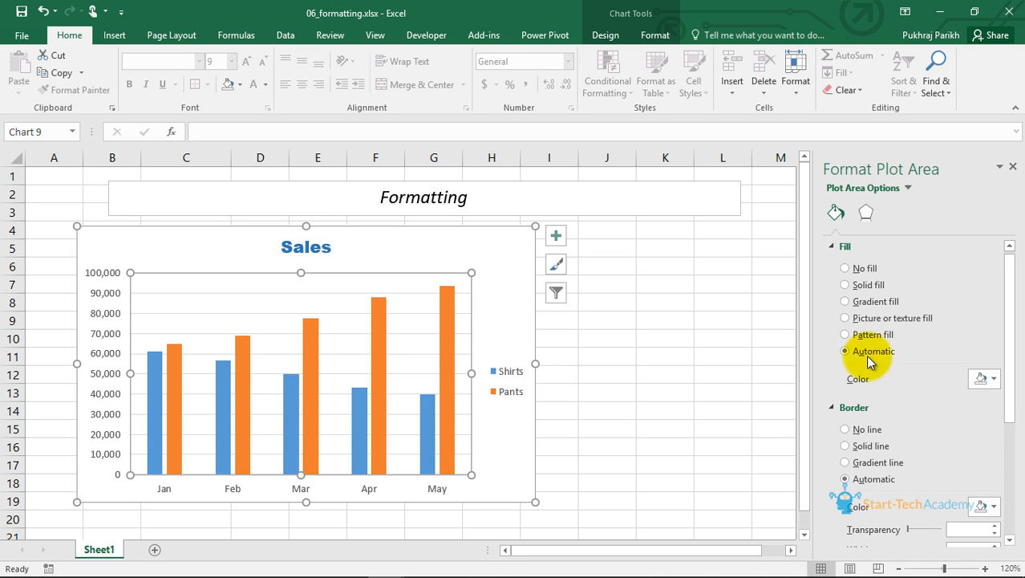
pyautogui.click(846, 268)
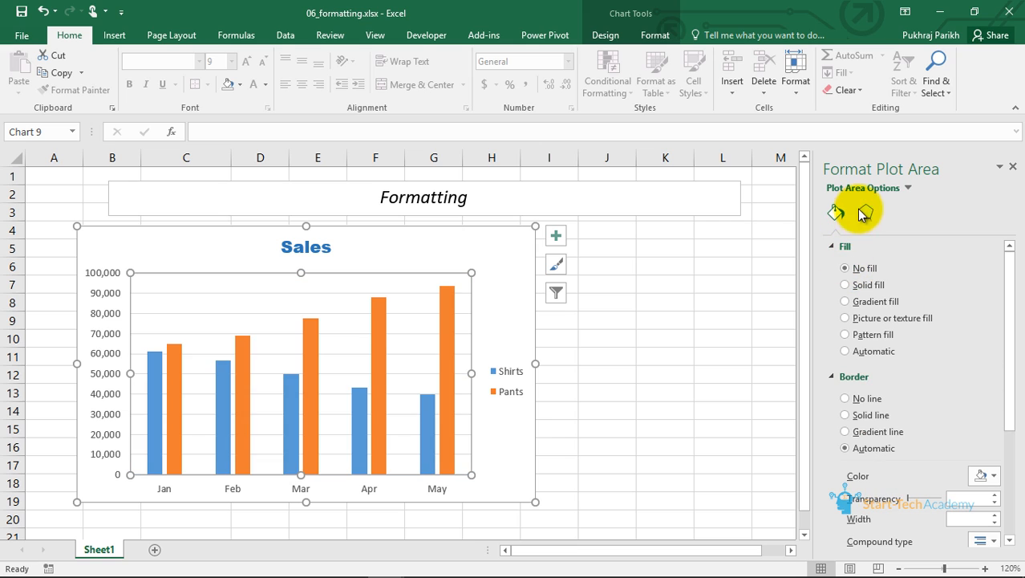
# Step: Select the vertical value axis and review its fill, effects, size and axis option categories
pyautogui.click(907, 189)
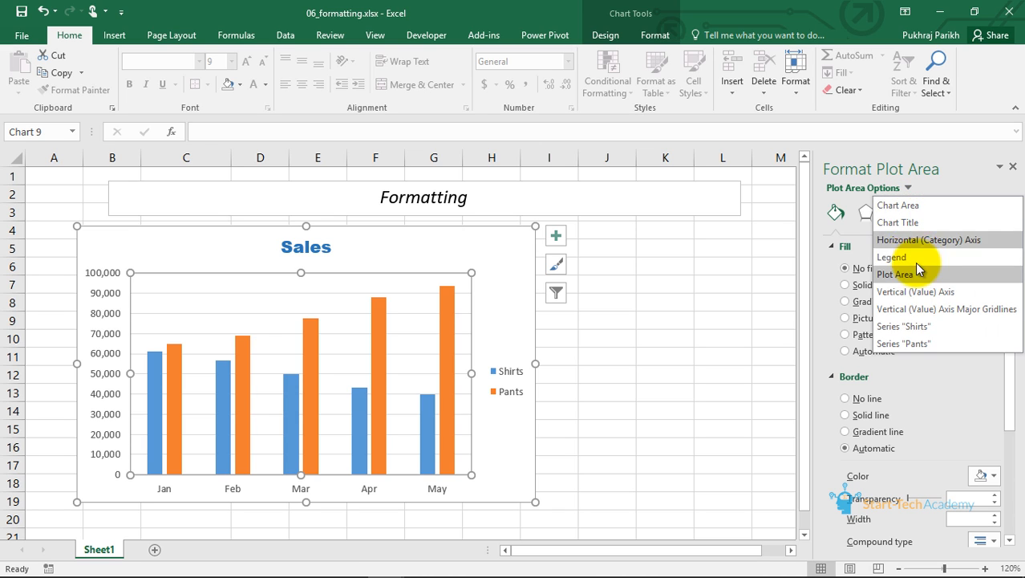
pyautogui.click(917, 287)
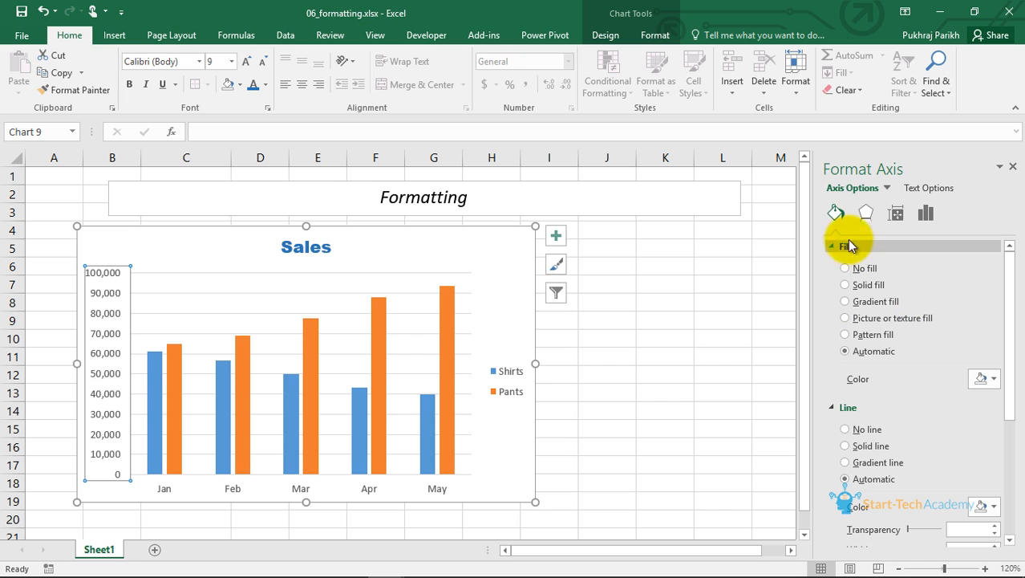
pyautogui.click(866, 212)
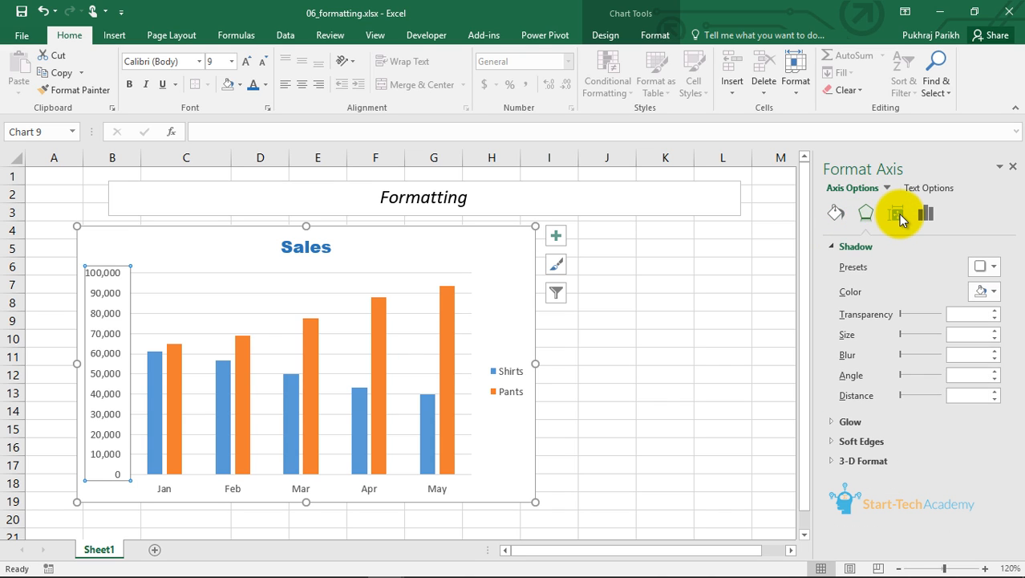
pyautogui.click(898, 213)
pyautogui.click(928, 212)
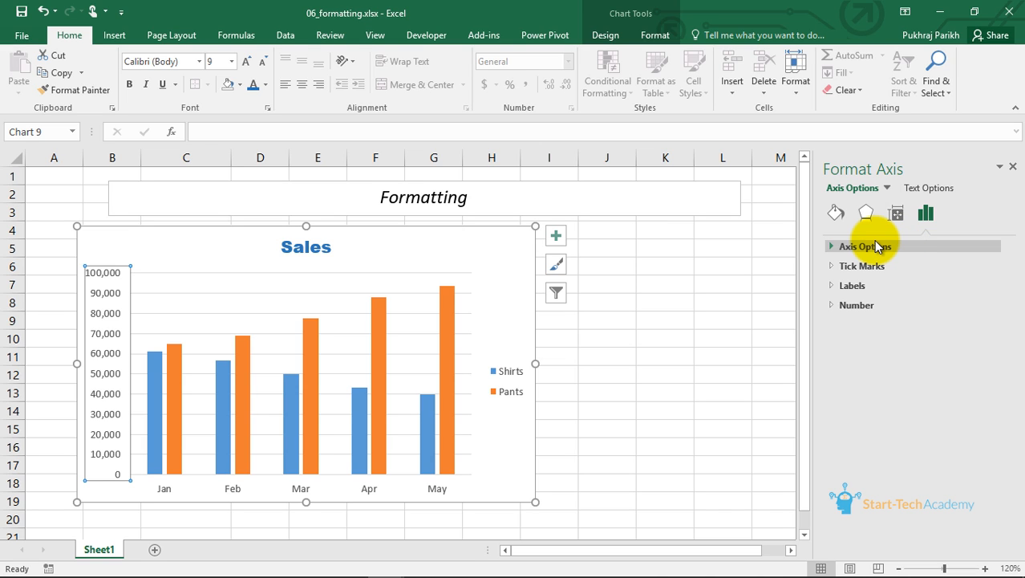
# Step: Set the vertical axis bounds to a minimum of 30000 and a maximum of 95000
pyautogui.click(832, 248)
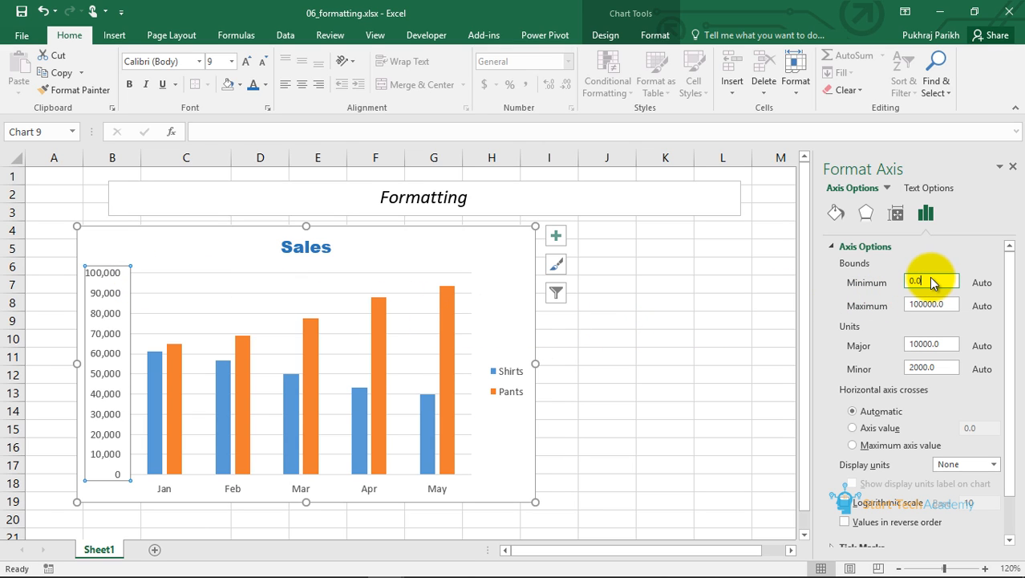
pyautogui.moveTo(930, 281); pyautogui.dragTo(902, 280)
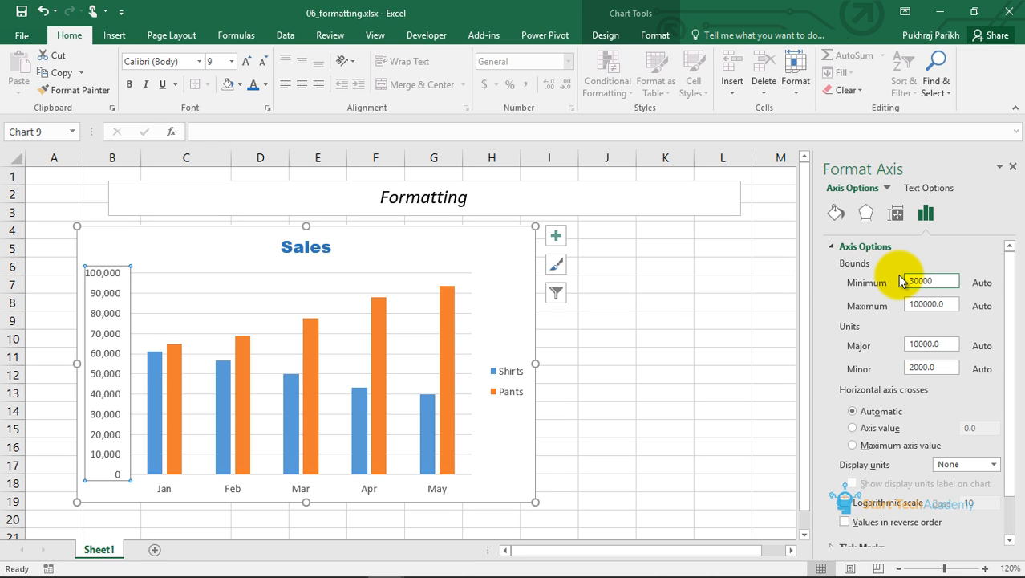
pyautogui.moveTo(953, 304); pyautogui.dragTo(898, 307)
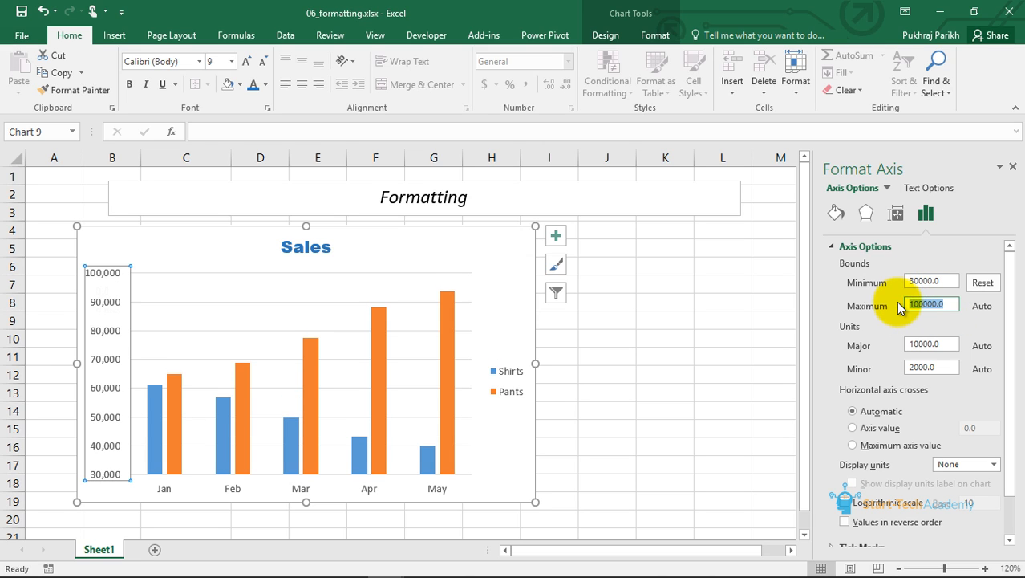
pyautogui.write('95000')
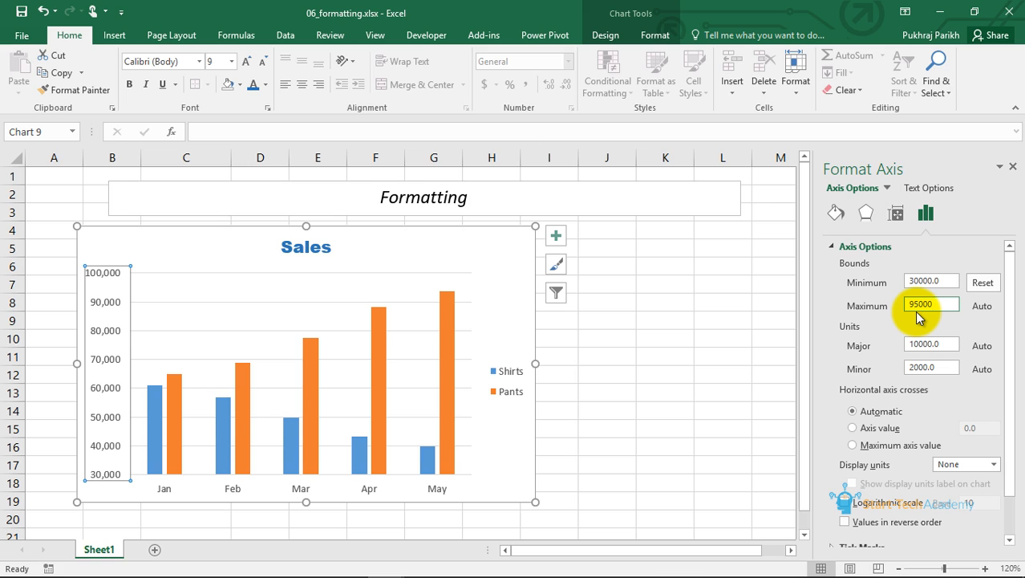
pyautogui.press('Return')
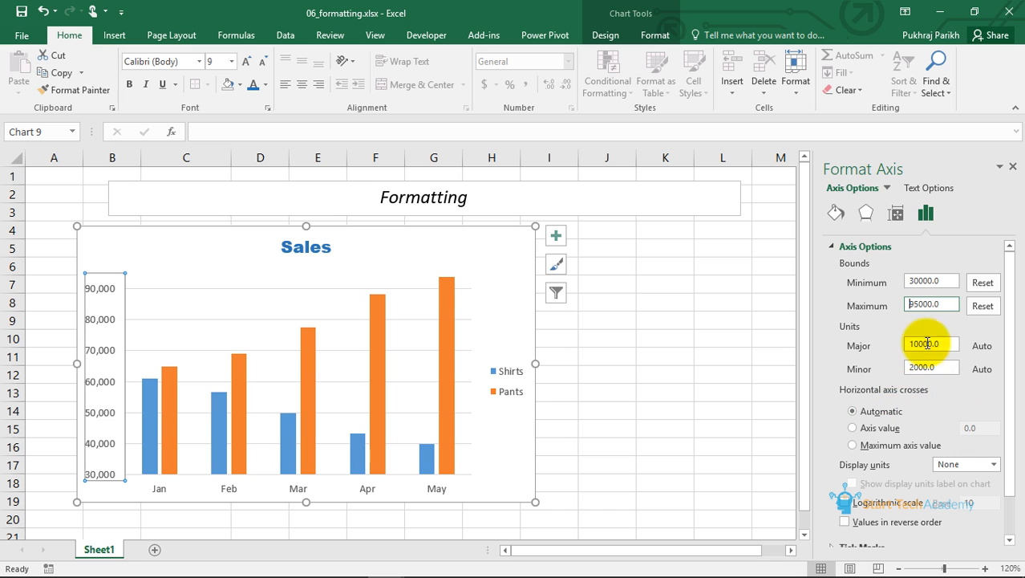
# Step: Show the vertical axis labels in the Number format with 2 decimal places
pyautogui.click(848, 248)
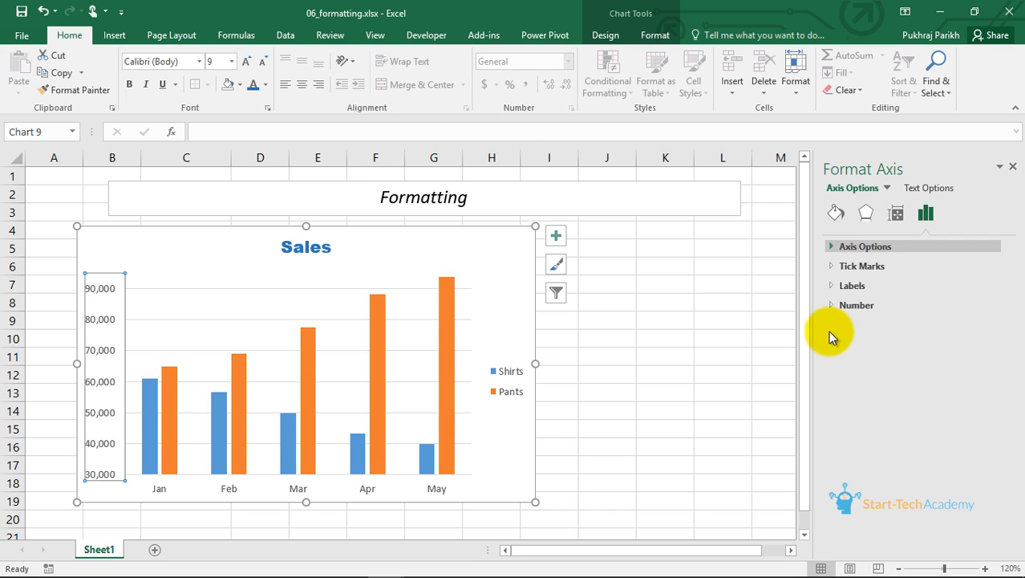
pyautogui.click(831, 308)
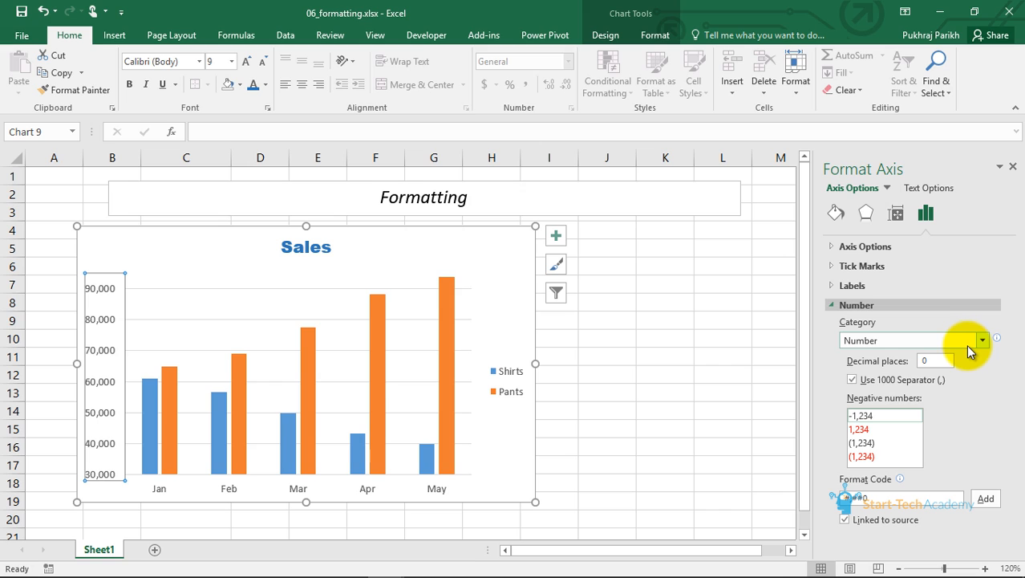
pyautogui.click(928, 361)
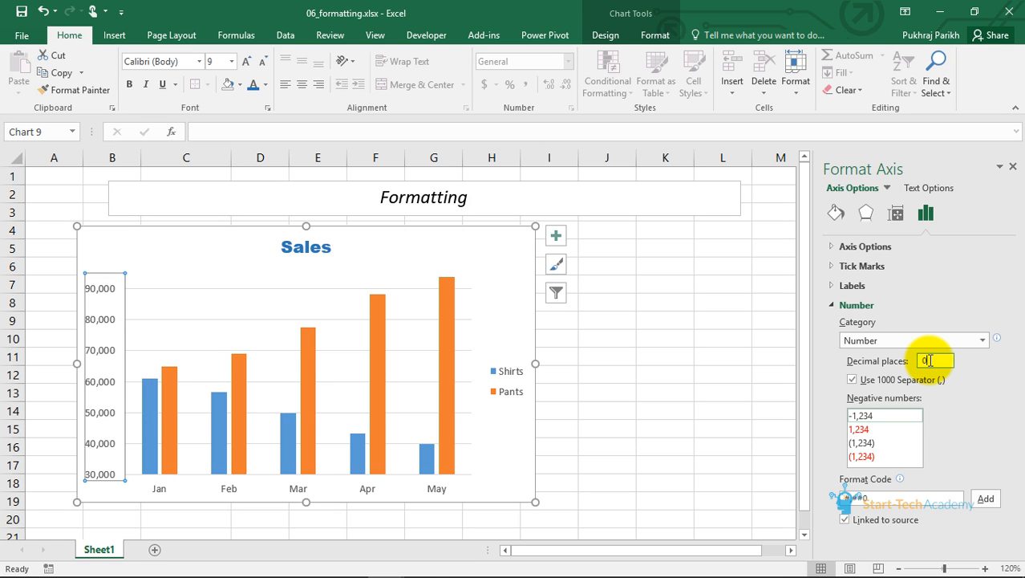
pyautogui.press('BackSpace')
pyautogui.press('Return')
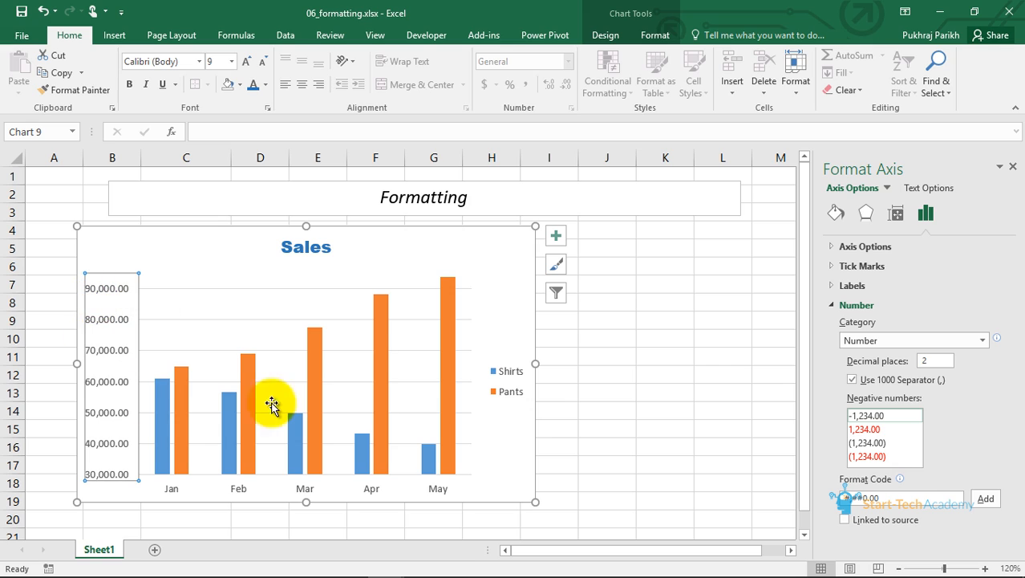
# Step: Apply the Accounting format with the $ symbol and 0 decimal places to the vertical axis labels
pyautogui.click(982, 340)
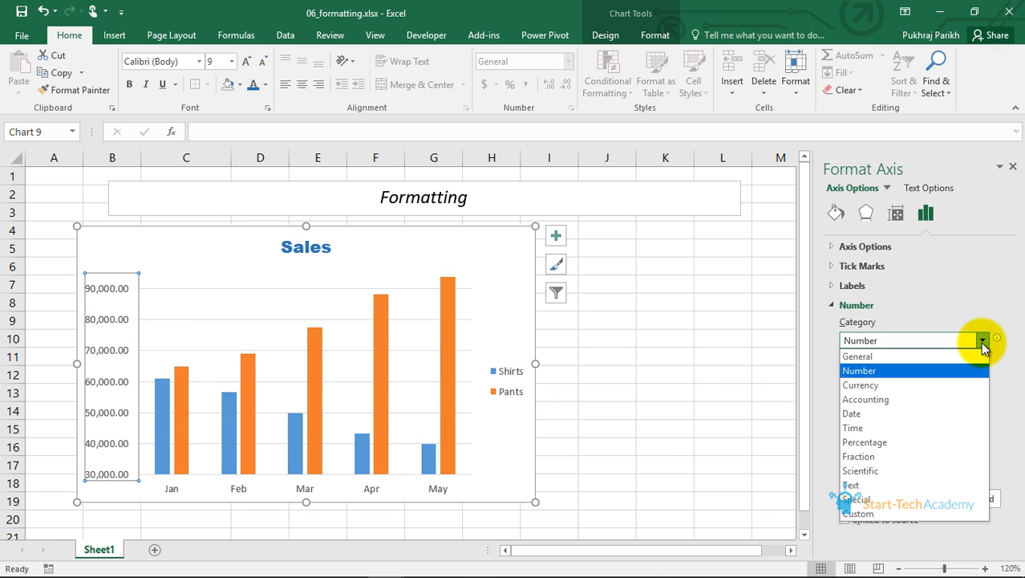
pyautogui.click(962, 401)
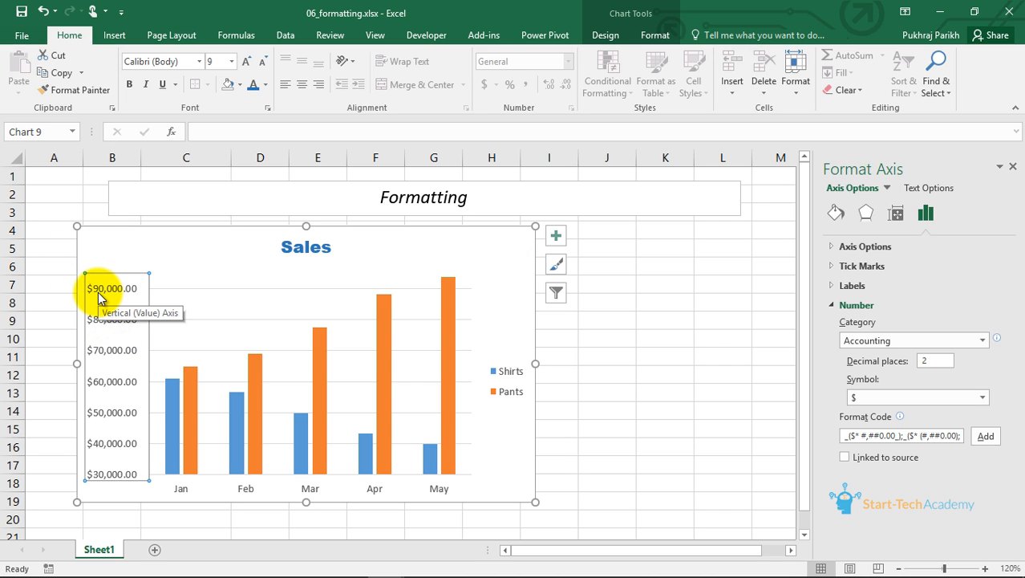
pyautogui.click(983, 398)
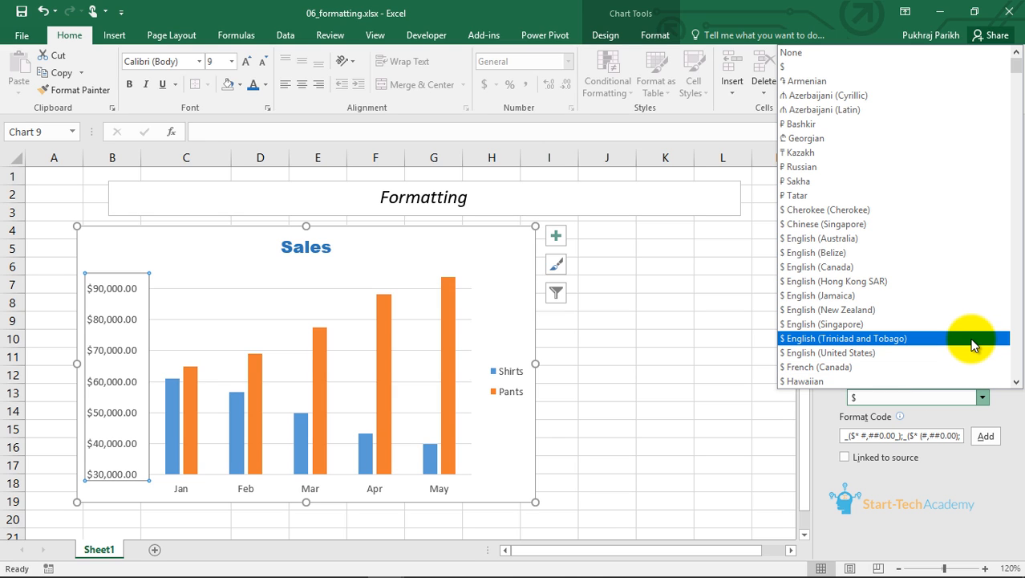
pyautogui.click(1015, 427)
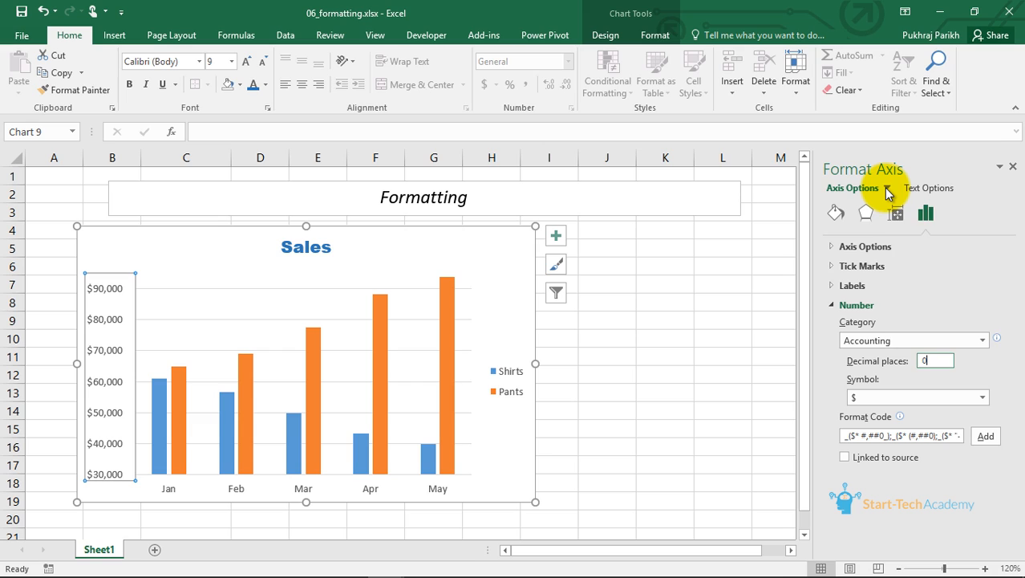
# Step: Select the vertical axis major gridlines and give them a dashed line style
pyautogui.click(886, 189)
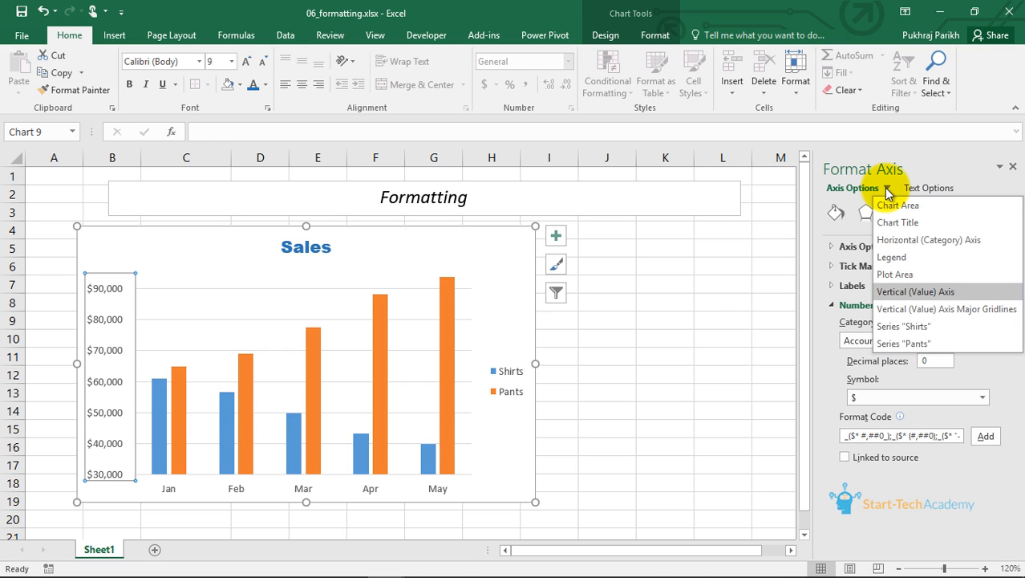
pyautogui.click(972, 311)
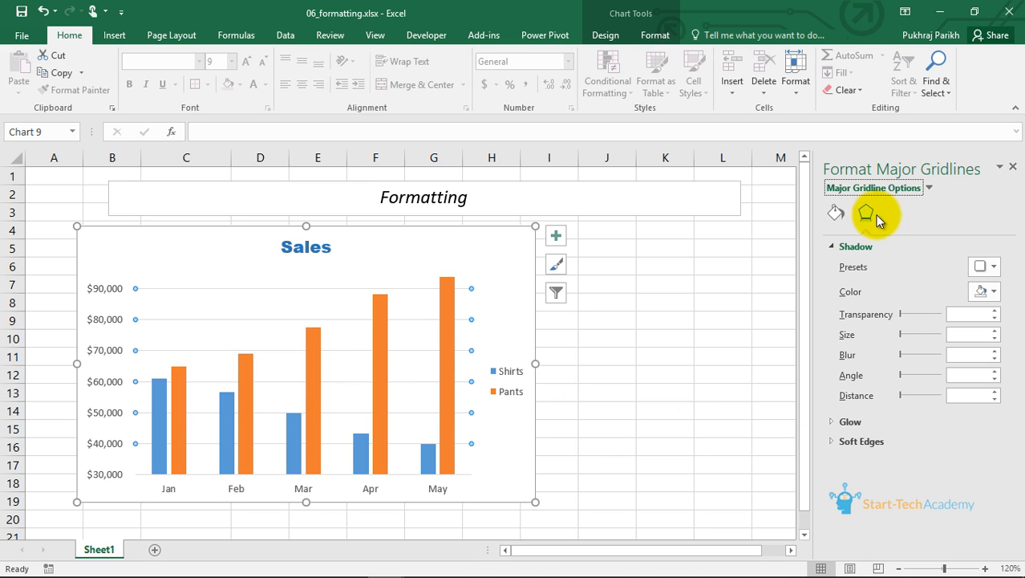
pyautogui.click(834, 215)
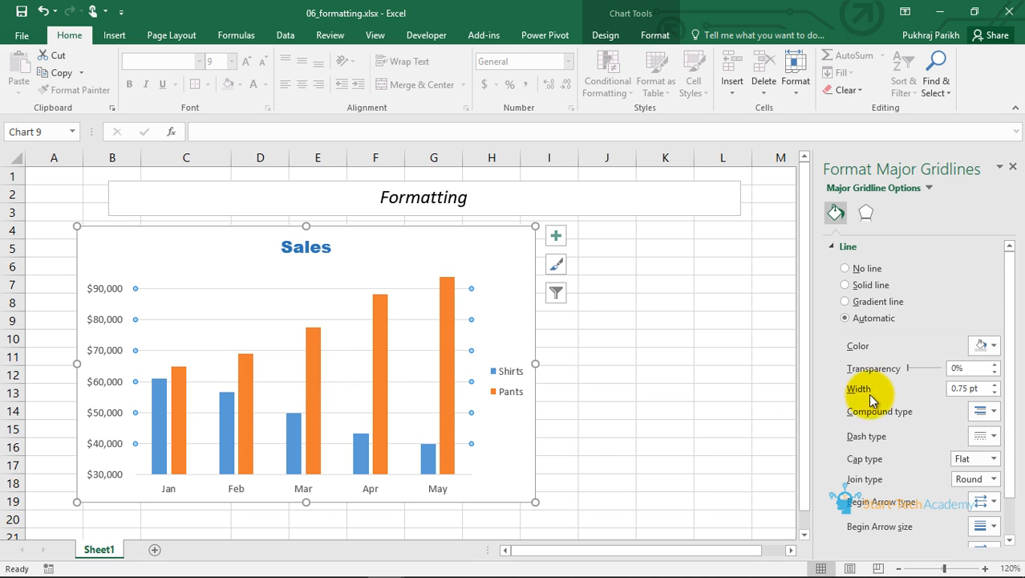
pyautogui.click(991, 437)
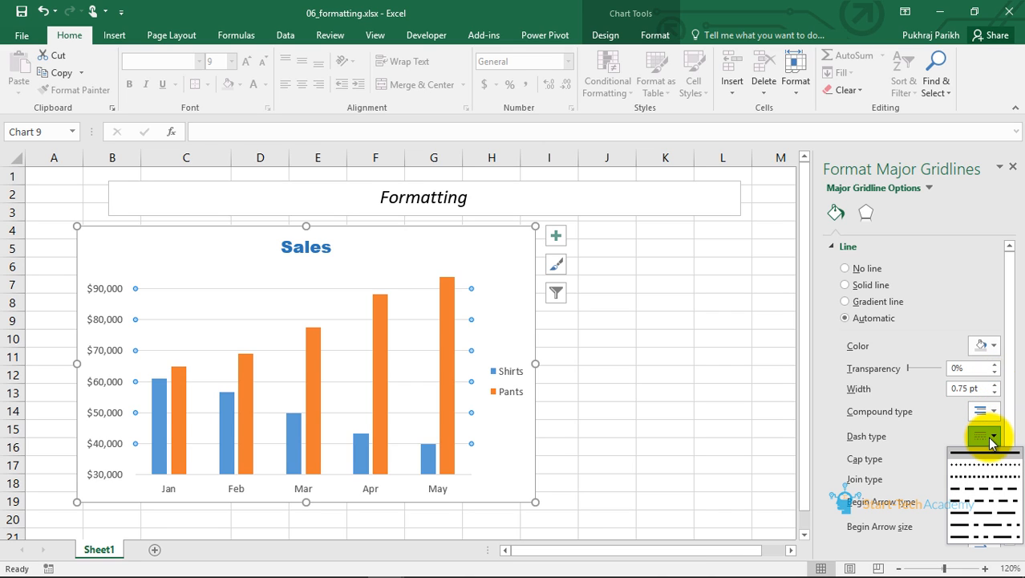
pyautogui.click(991, 479)
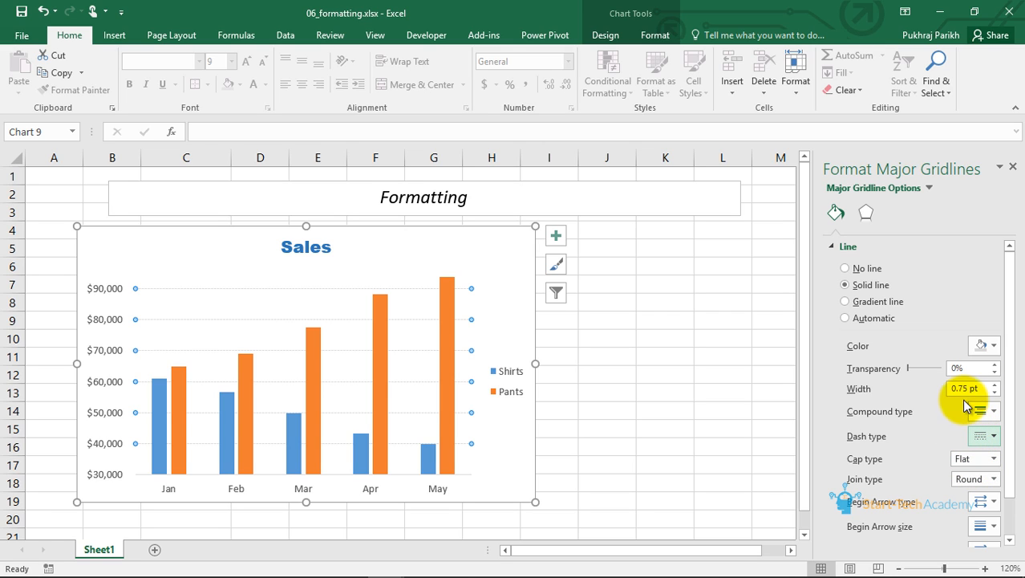
# Step: Set the major gridlines' width to 1.25 pt and try black before choosing a gray line color
pyautogui.click(994, 384)
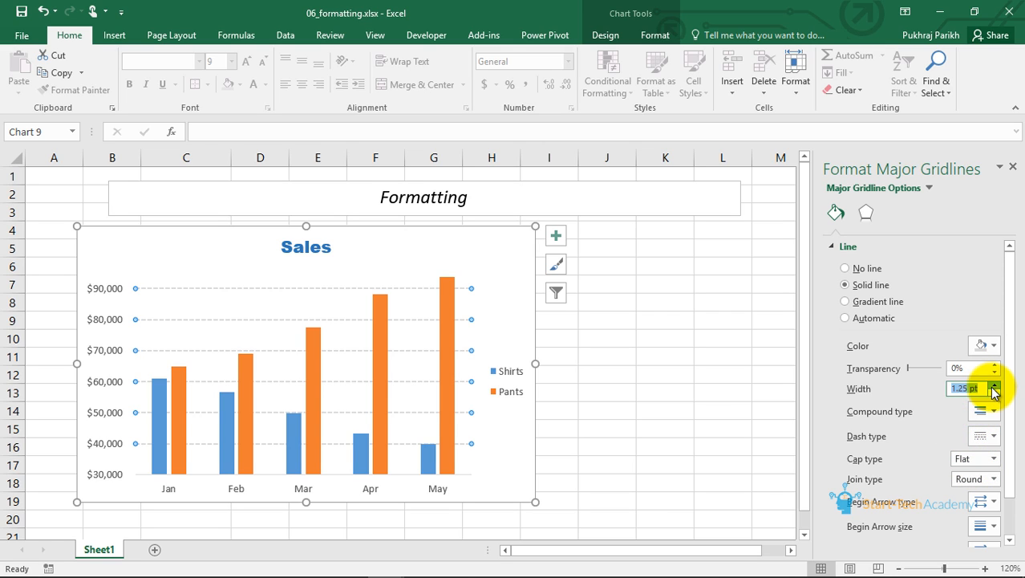
pyautogui.click(994, 384)
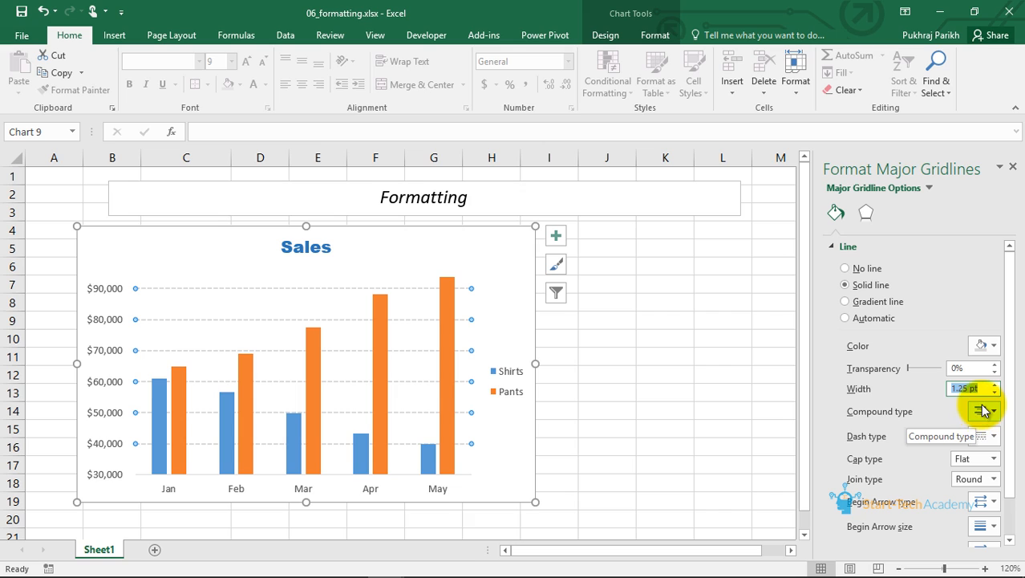
pyautogui.click(991, 347)
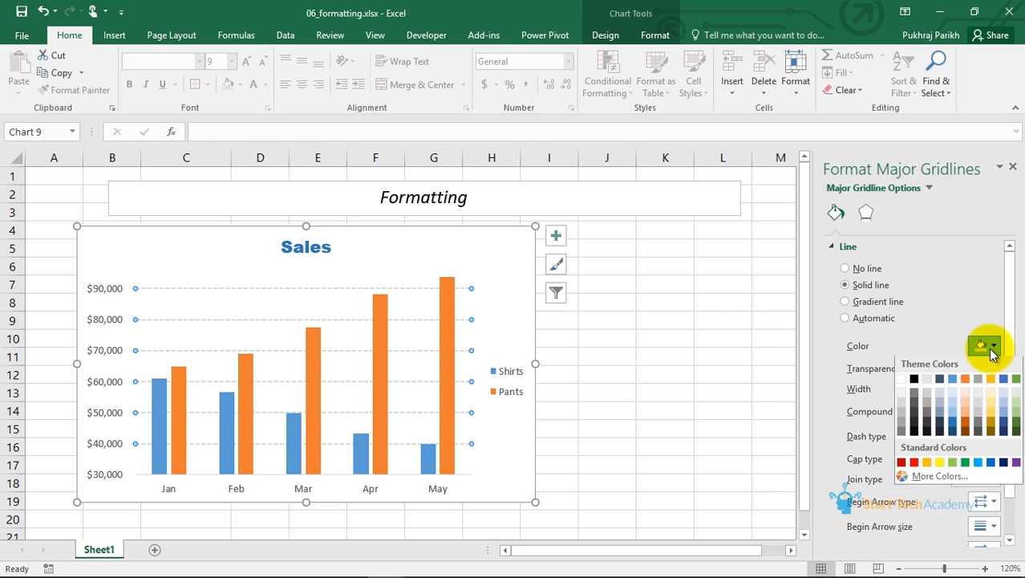
pyautogui.click(913, 380)
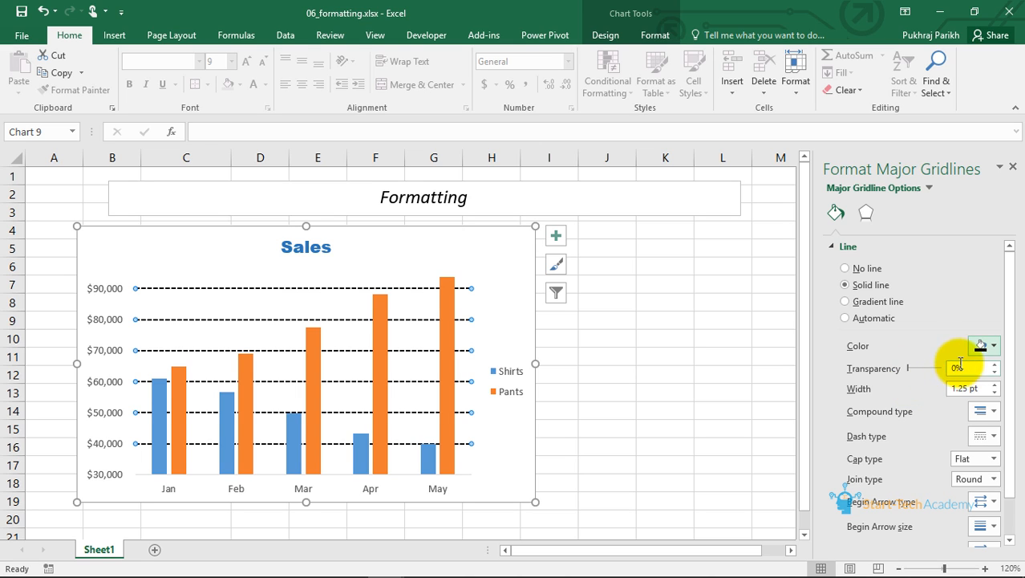
pyautogui.click(987, 346)
pyautogui.click(935, 406)
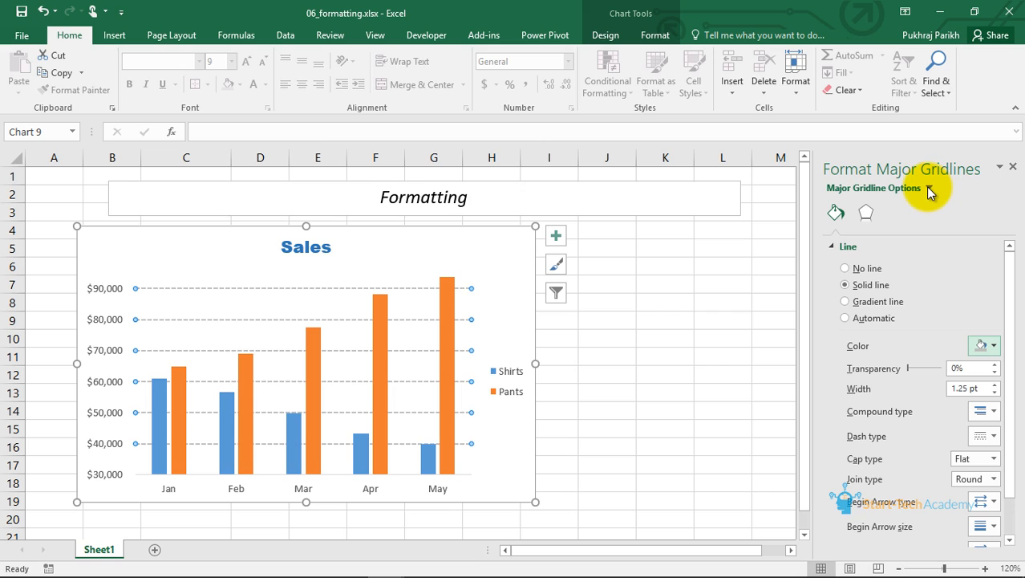
# Step: Fill the Shirts series with solid green and show its series overlap and gap width options
pyautogui.click(930, 189)
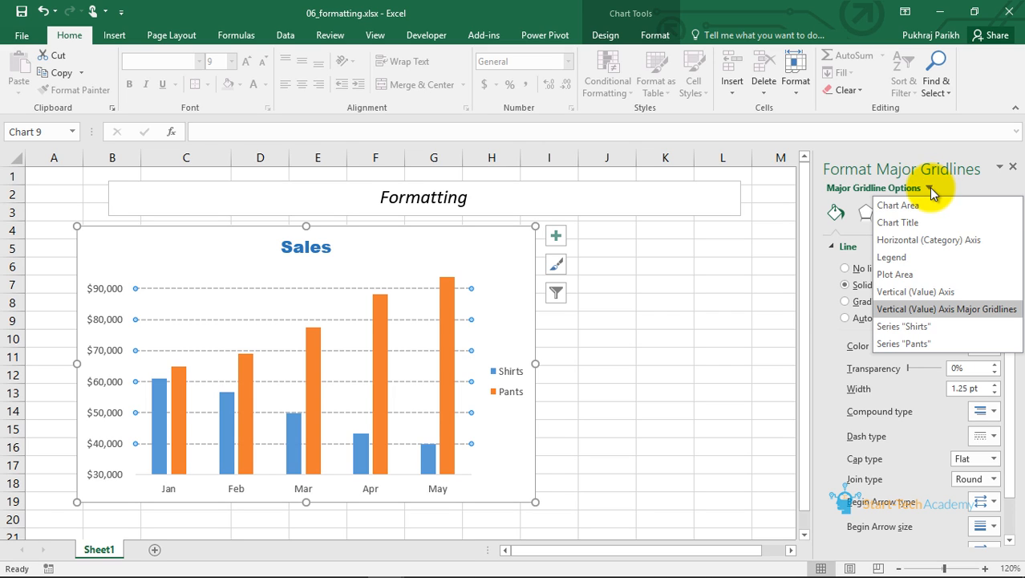
pyautogui.click(951, 326)
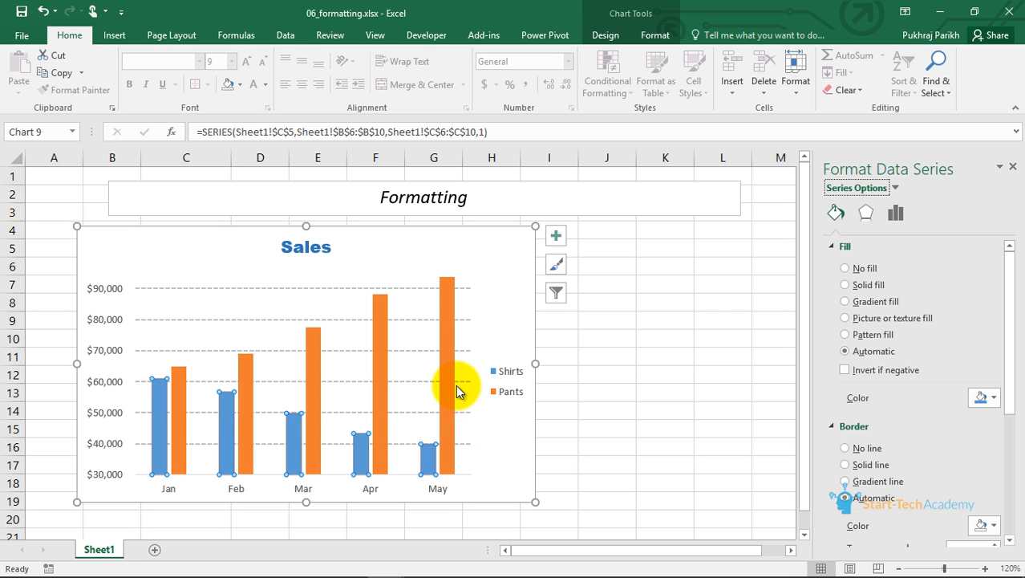
pyautogui.click(993, 399)
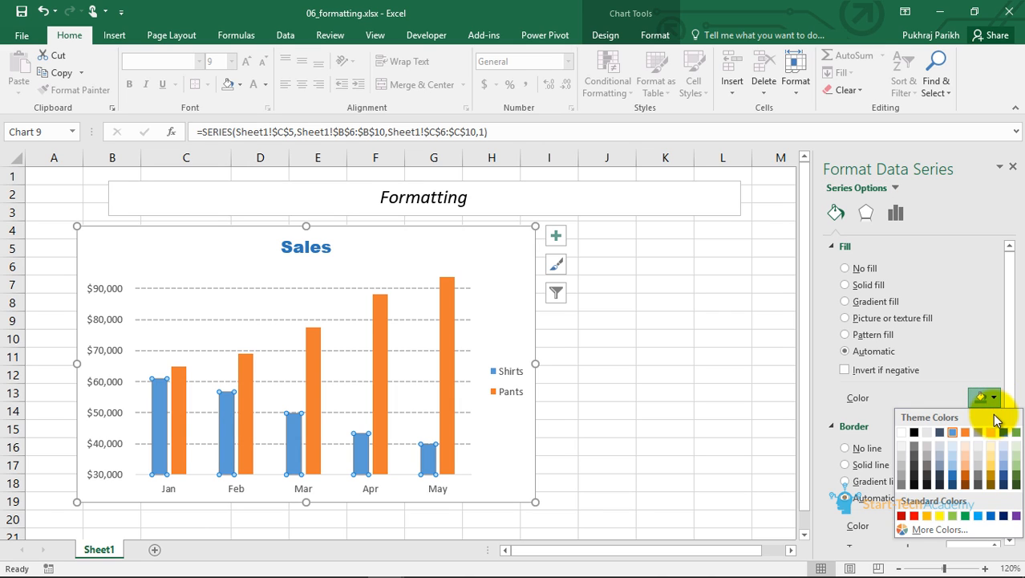
pyautogui.click(1015, 432)
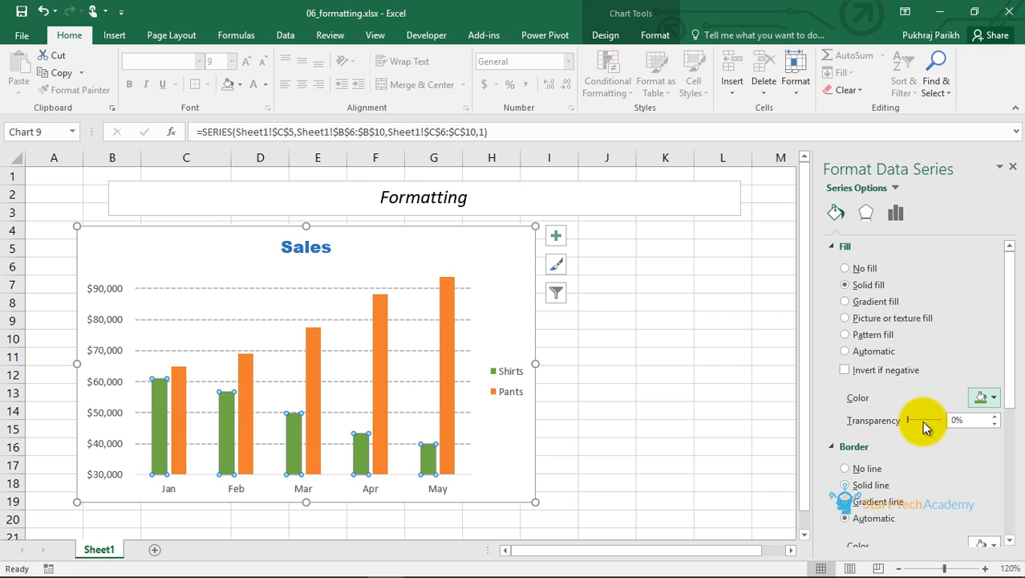
pyautogui.click(913, 418)
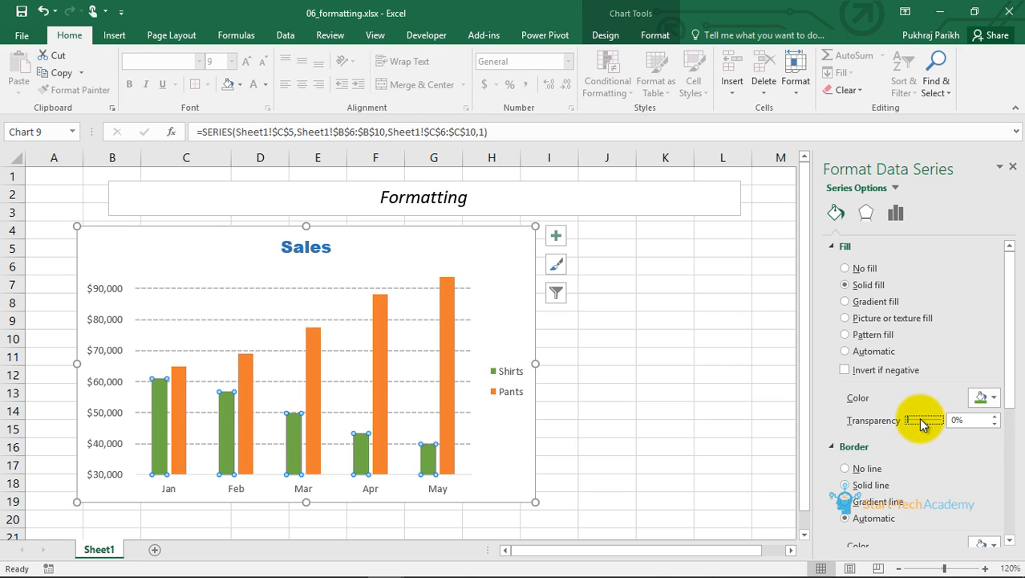
pyautogui.click(895, 217)
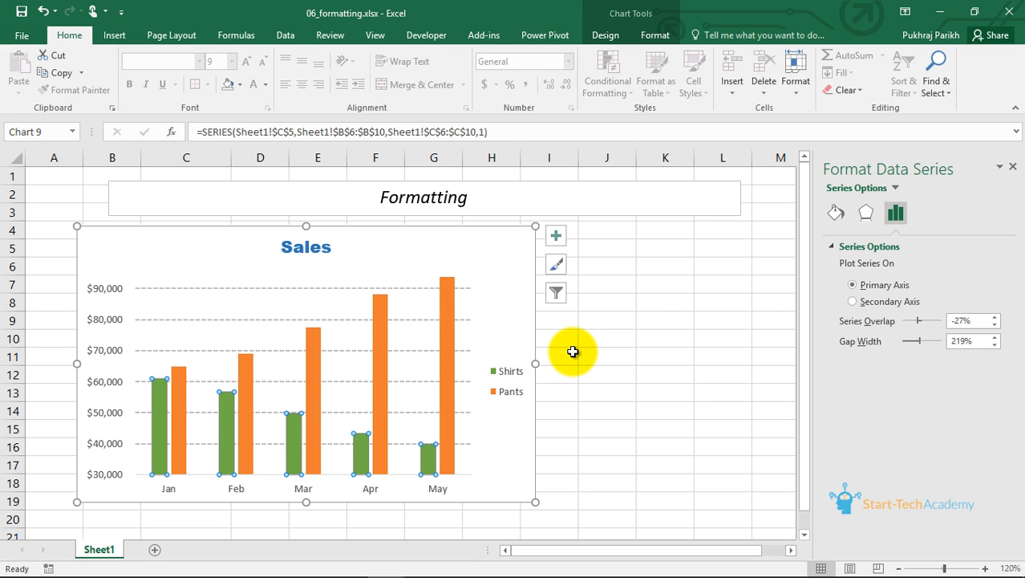
# Step: Try plotting the Shirts series on the secondary axis, and return it to the primary axis
pyautogui.click(853, 302)
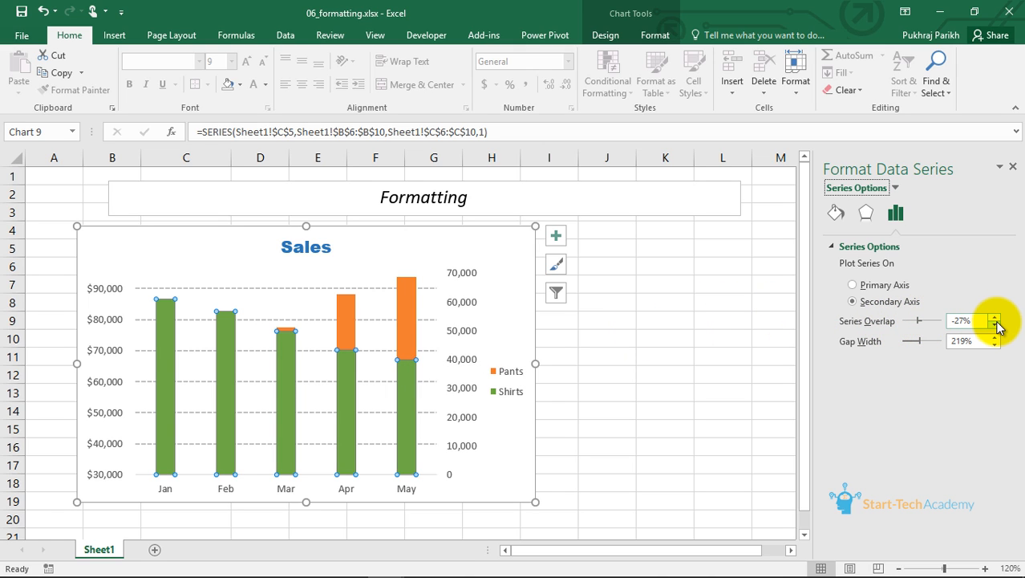
pyautogui.click(854, 285)
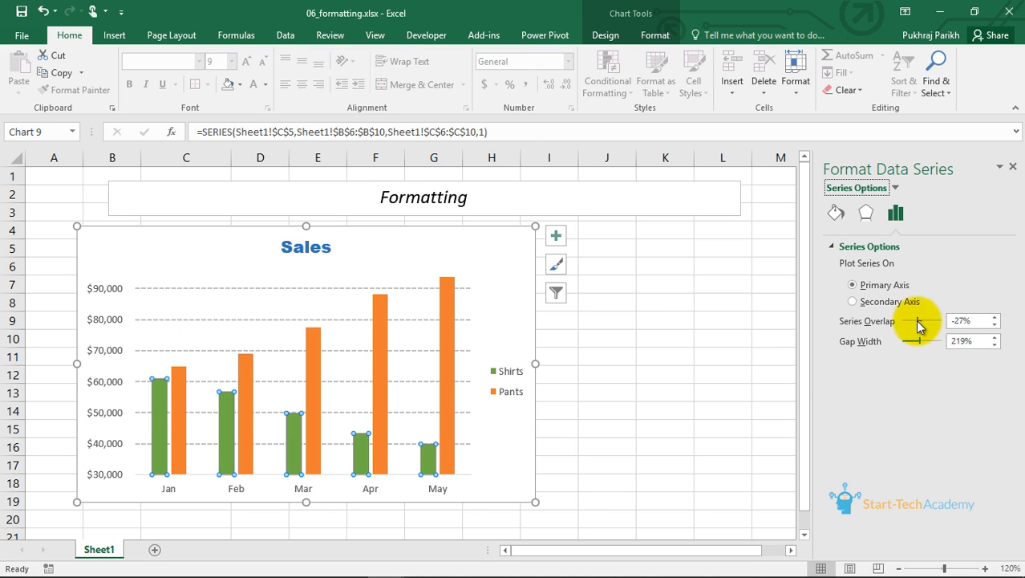
# Step: Raise the Shirts series overlap to -4% to narrow the space between the paired columns
pyautogui.click(994, 317)
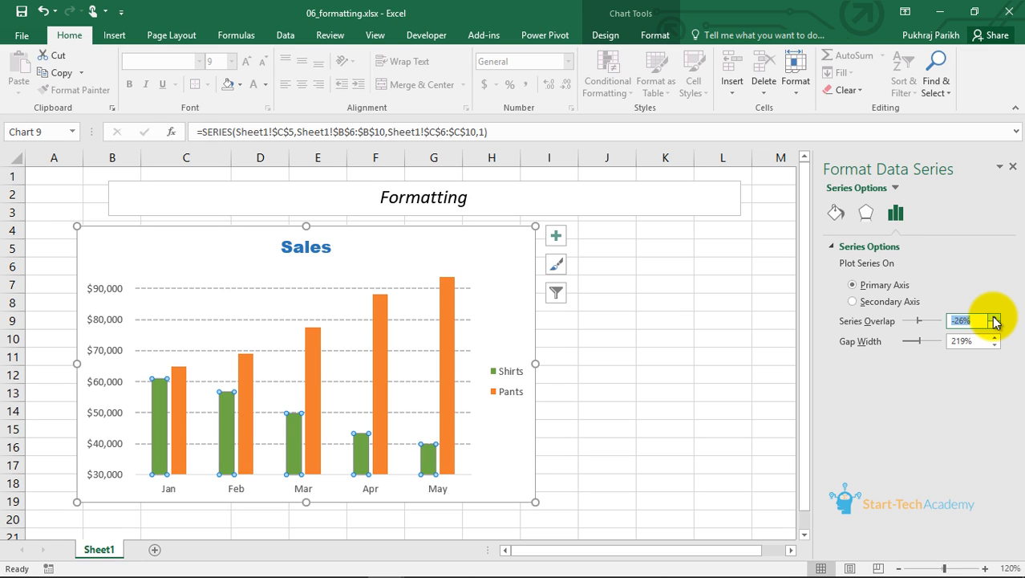
pyautogui.click(994, 317)
pyautogui.click(993, 317)
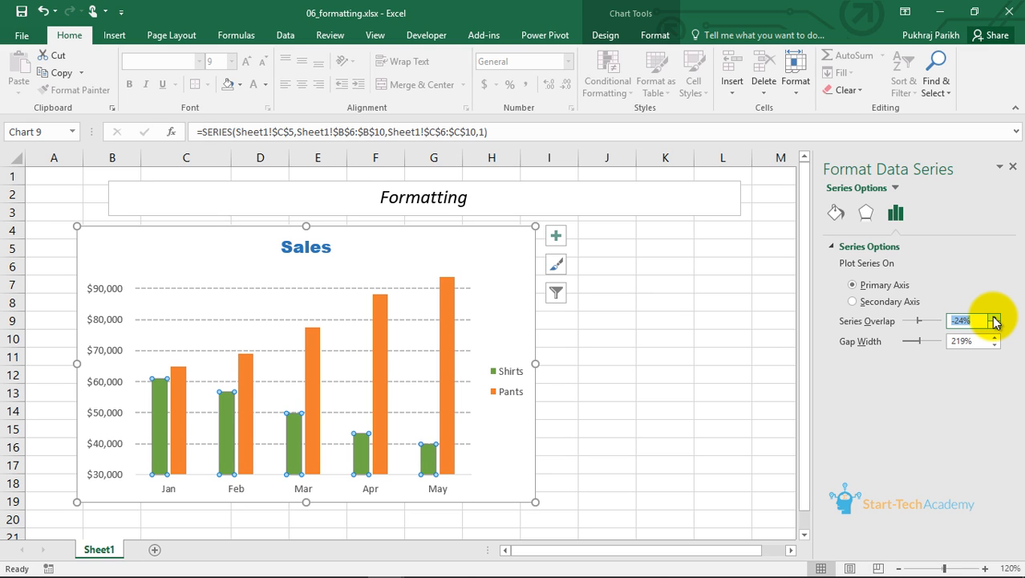
pyautogui.click(994, 316)
pyautogui.click(993, 317)
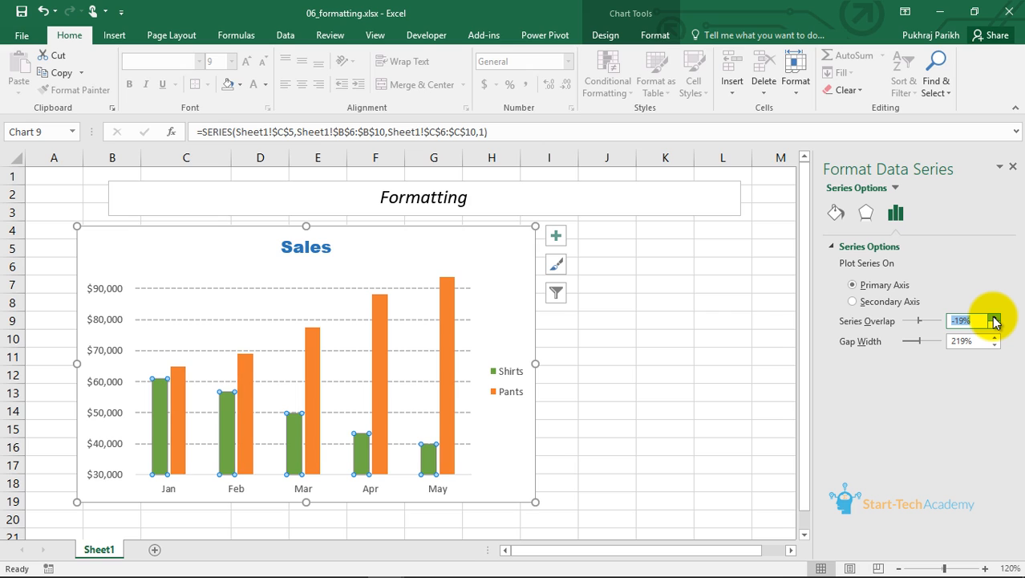
pyautogui.click(994, 317)
pyautogui.click(994, 317)
pyautogui.click(993, 317)
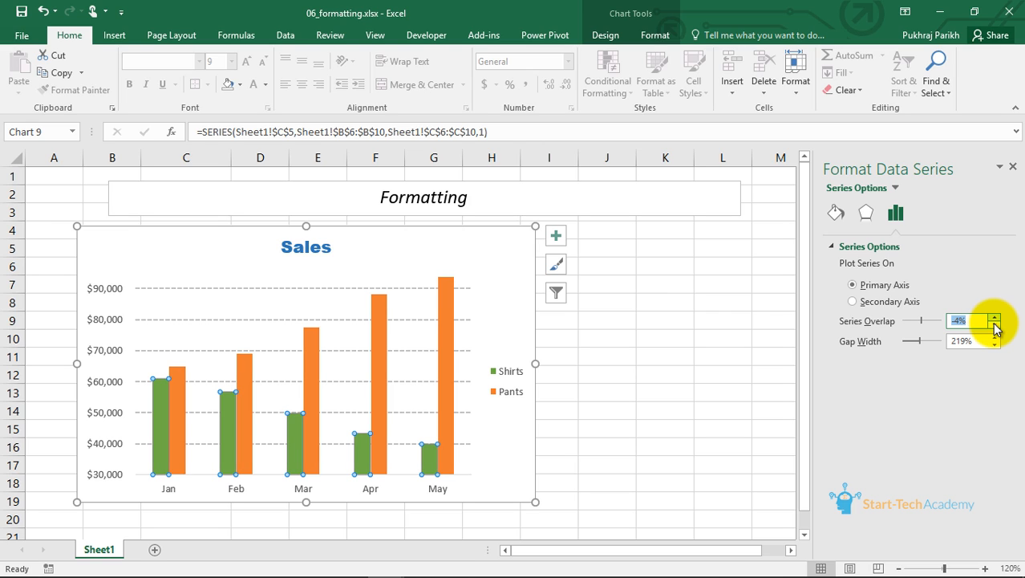
# Step: Lower the series overlap to -100% to spread the Shirts and Pants columns as far apart as possible
pyautogui.click(994, 324)
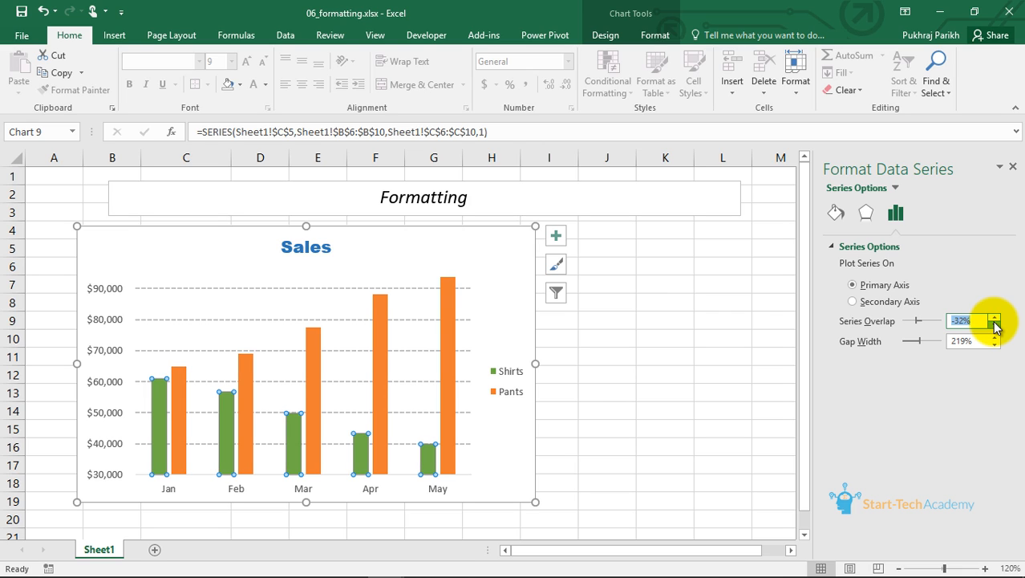
pyautogui.click(993, 324)
pyautogui.click(994, 324)
pyautogui.click(994, 324)
pyautogui.click(993, 324)
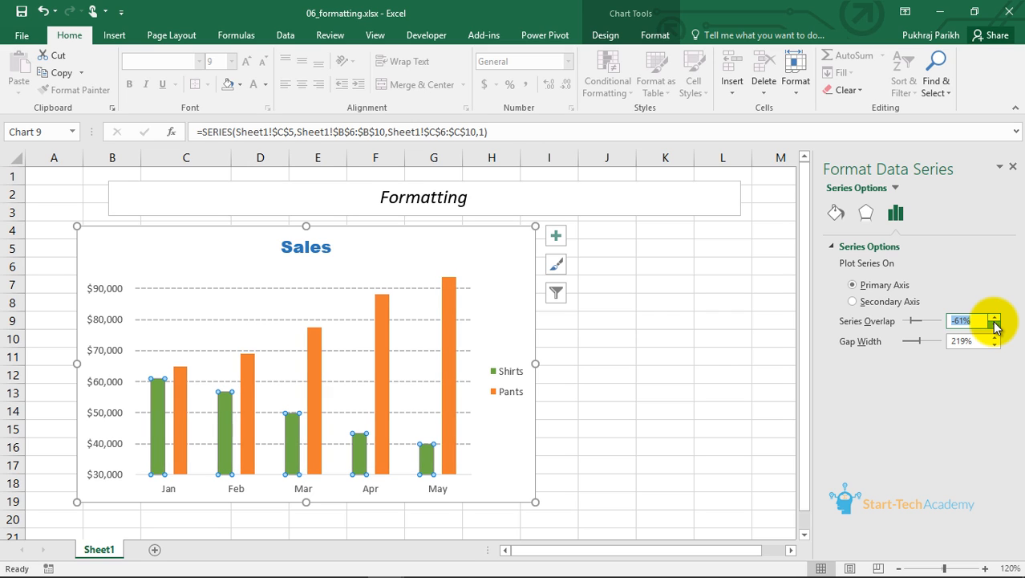
pyautogui.click(994, 324)
pyautogui.click(994, 324)
pyautogui.click(994, 324)
pyautogui.click(994, 324)
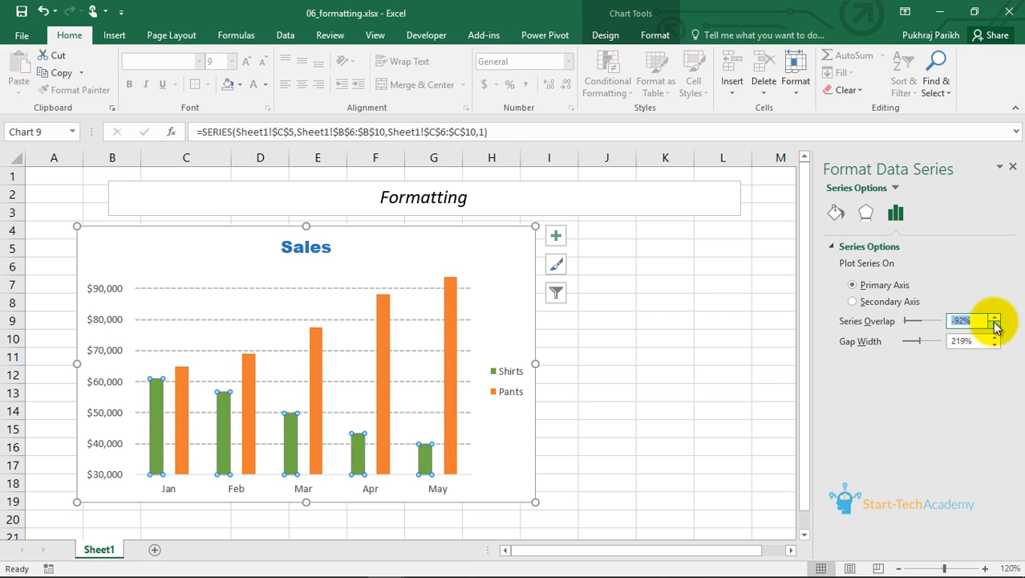
pyautogui.click(993, 324)
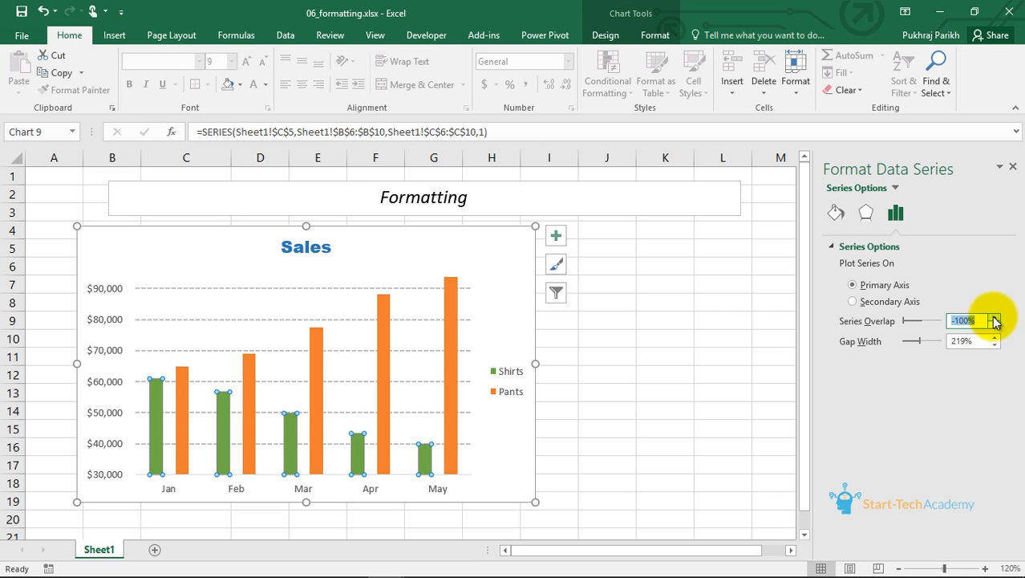
# Step: Raise the series overlap to 36% so the columns overlap, and set it back to 0%
pyautogui.click(993, 316)
pyautogui.click(994, 316)
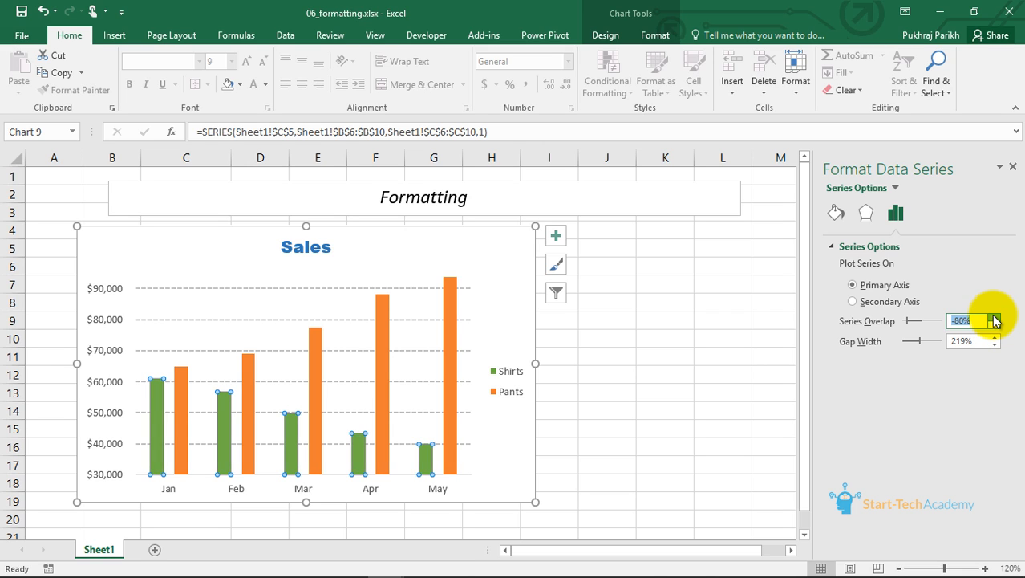
pyautogui.click(994, 316)
pyautogui.click(994, 316)
pyautogui.click(994, 316)
pyautogui.click(994, 316)
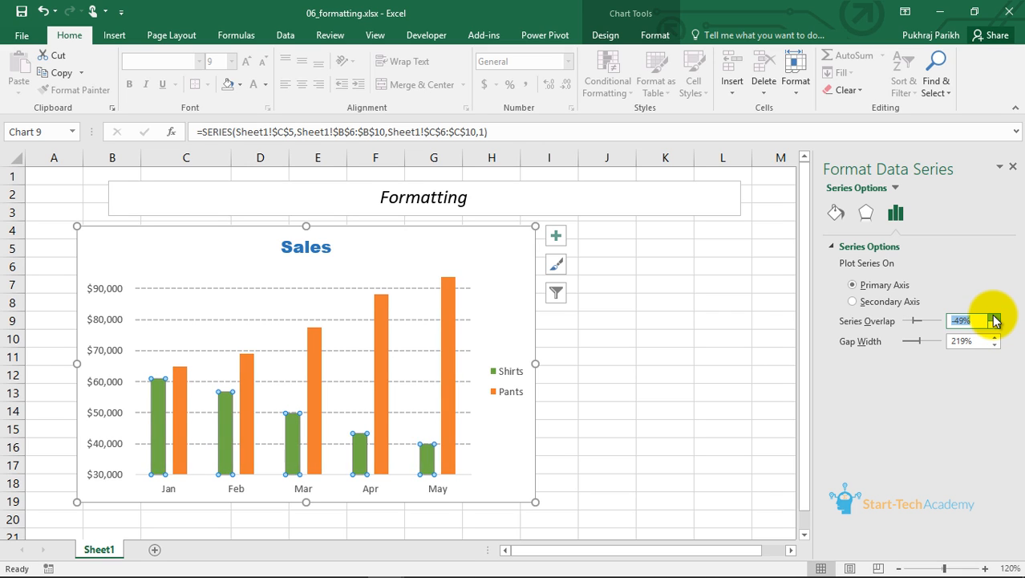
pyautogui.click(994, 316)
pyautogui.click(994, 316)
pyautogui.click(994, 316)
pyautogui.click(994, 316)
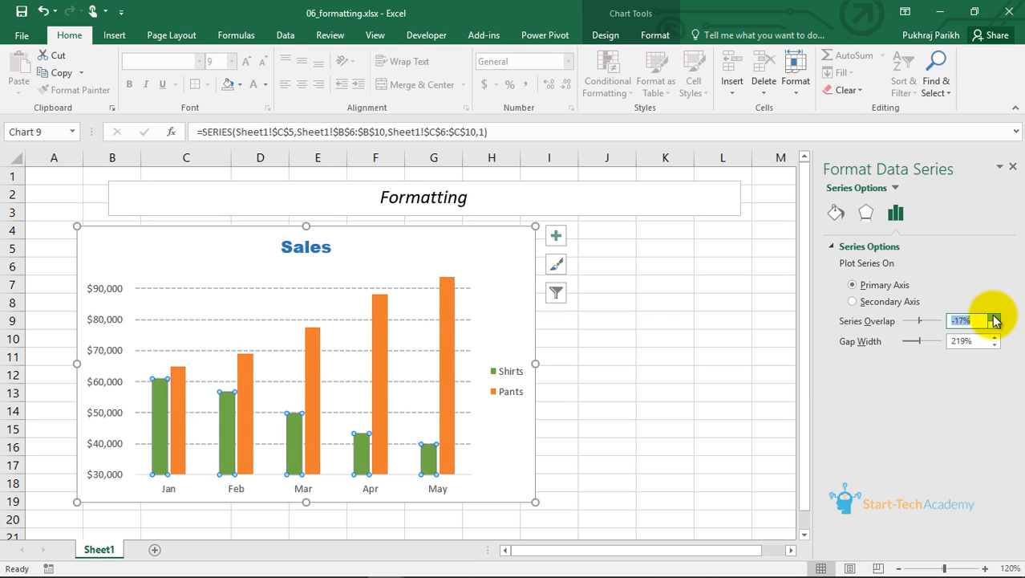
pyautogui.click(994, 316)
pyautogui.click(994, 316)
pyautogui.click(994, 316)
pyautogui.click(994, 316)
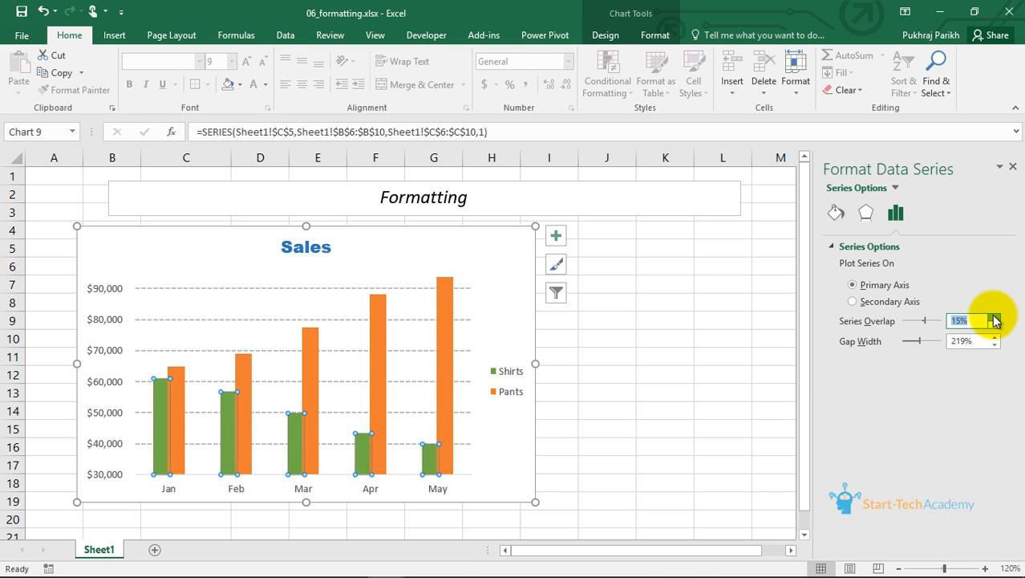
pyautogui.click(994, 316)
pyautogui.click(994, 316)
pyautogui.click(994, 316)
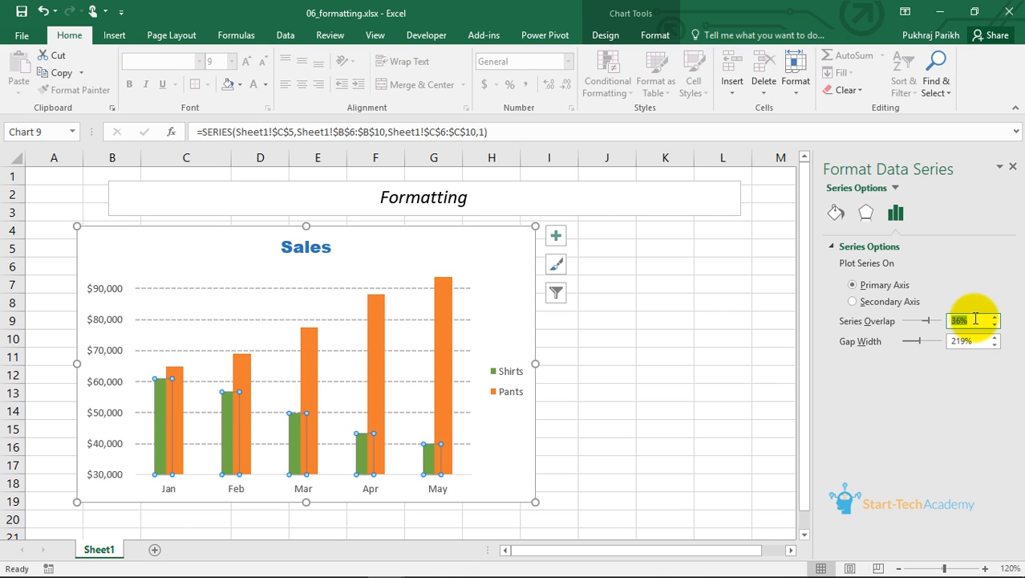
pyautogui.write('0')
pyautogui.press('Return')
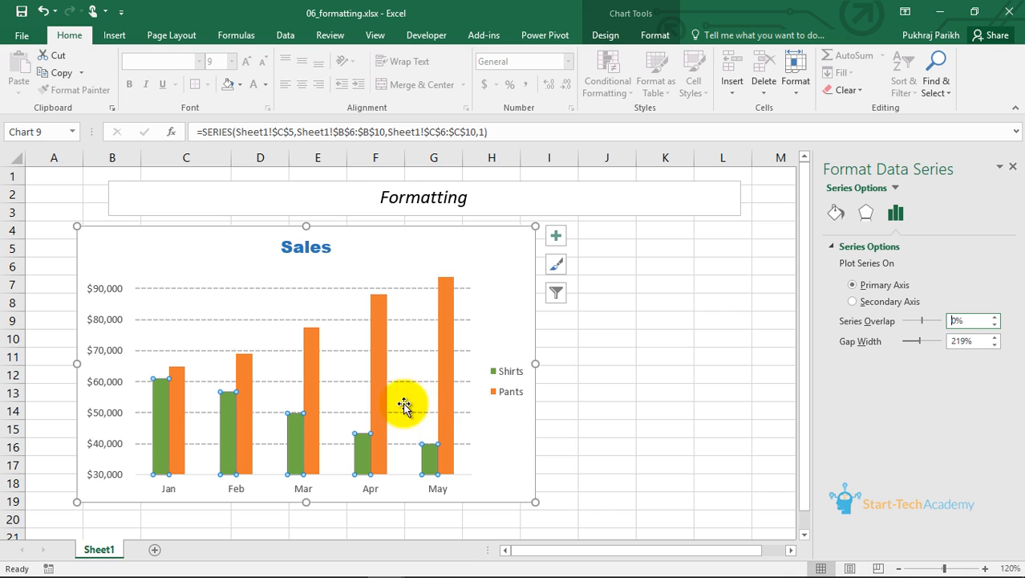
# Step: Reduce the gap width of the data series to 99% to widen the columns
pyautogui.click(996, 337)
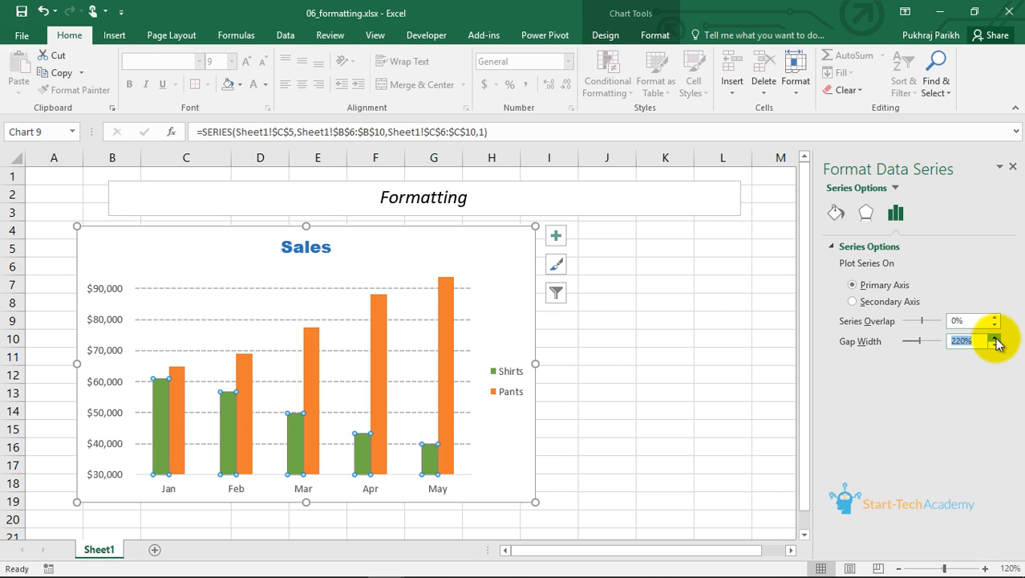
pyautogui.click(994, 346)
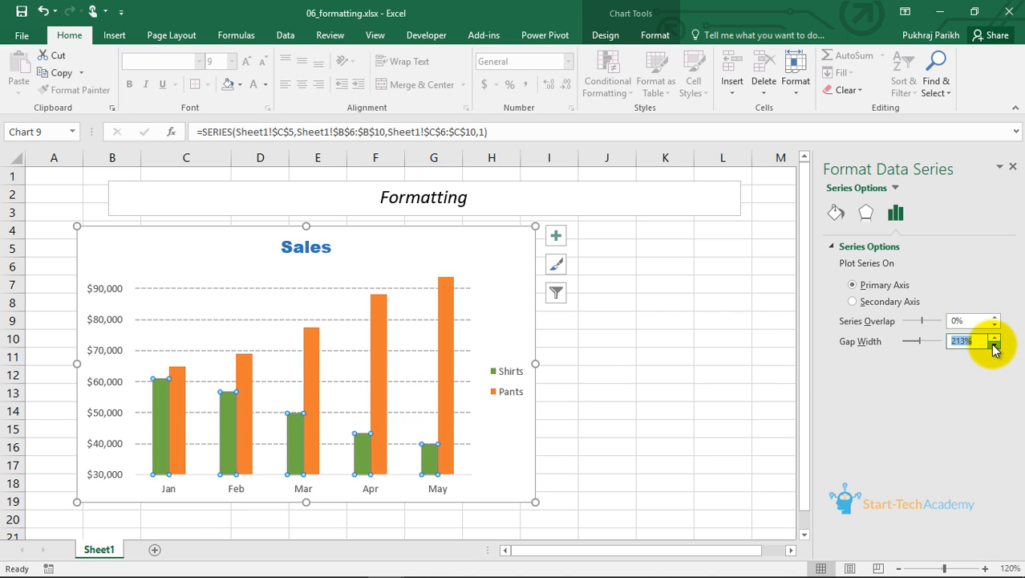
pyautogui.click(995, 346)
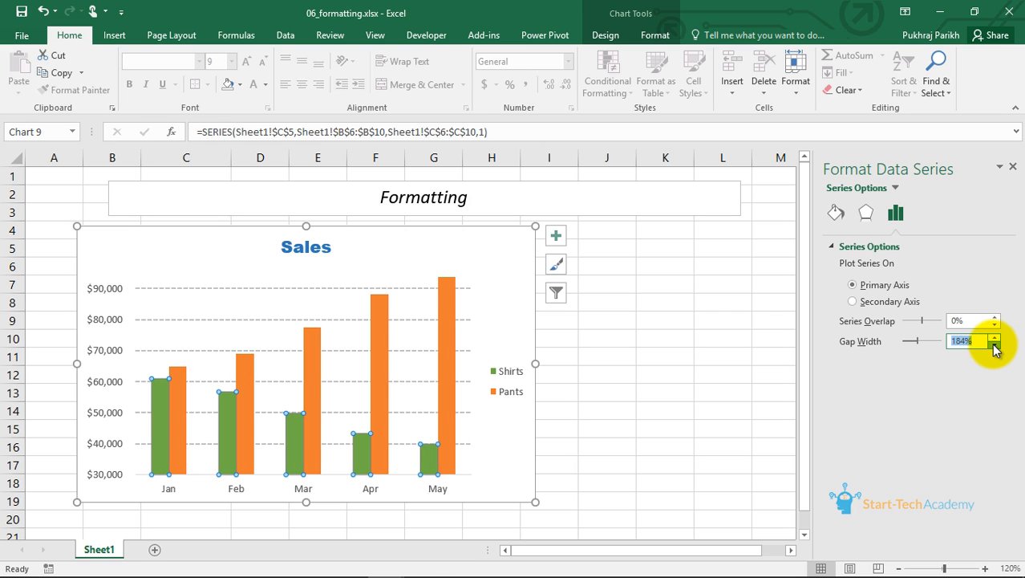
pyautogui.click(995, 345)
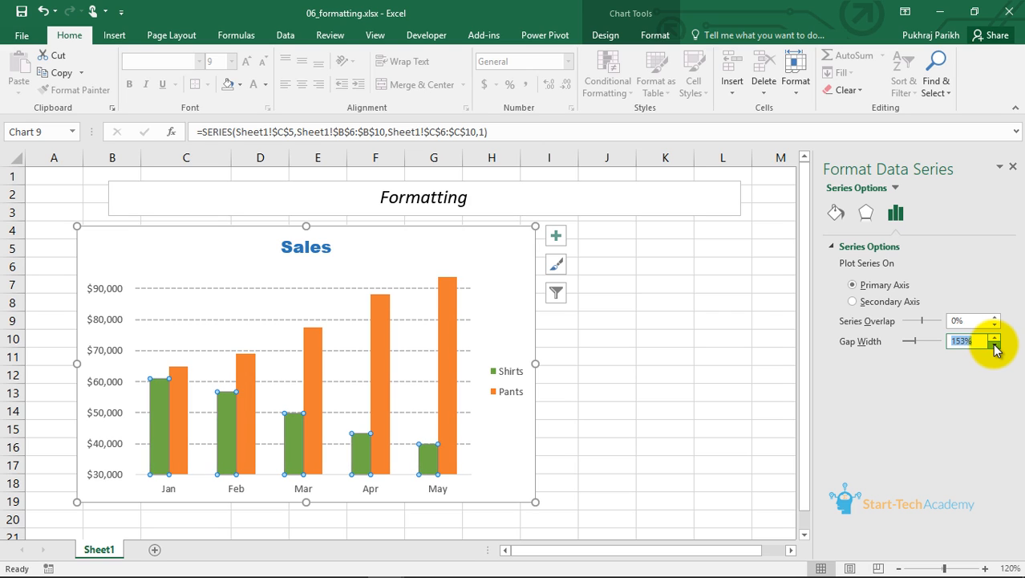
pyautogui.click(995, 345)
pyautogui.click(994, 346)
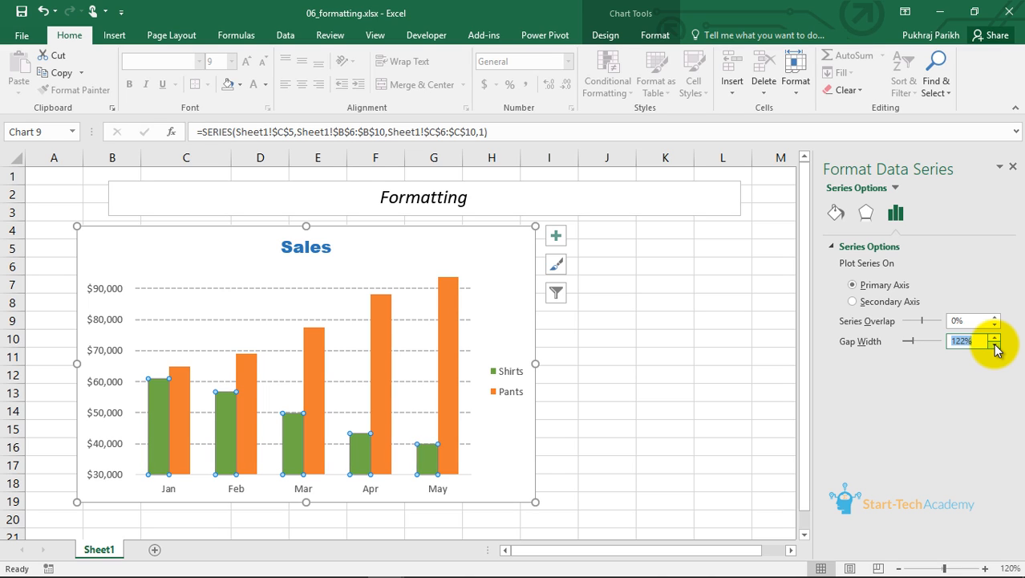
pyautogui.click(994, 345)
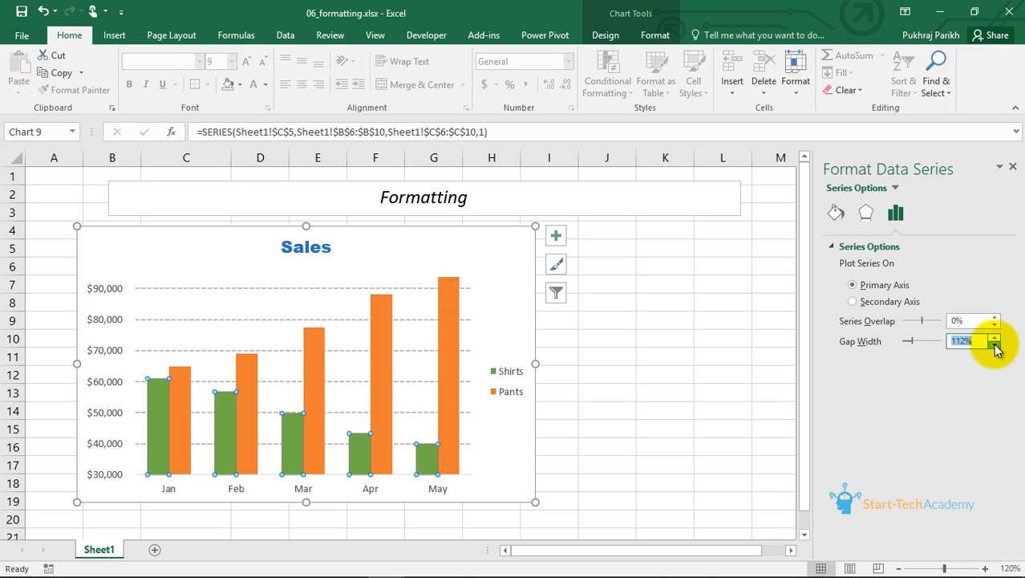
pyautogui.click(995, 346)
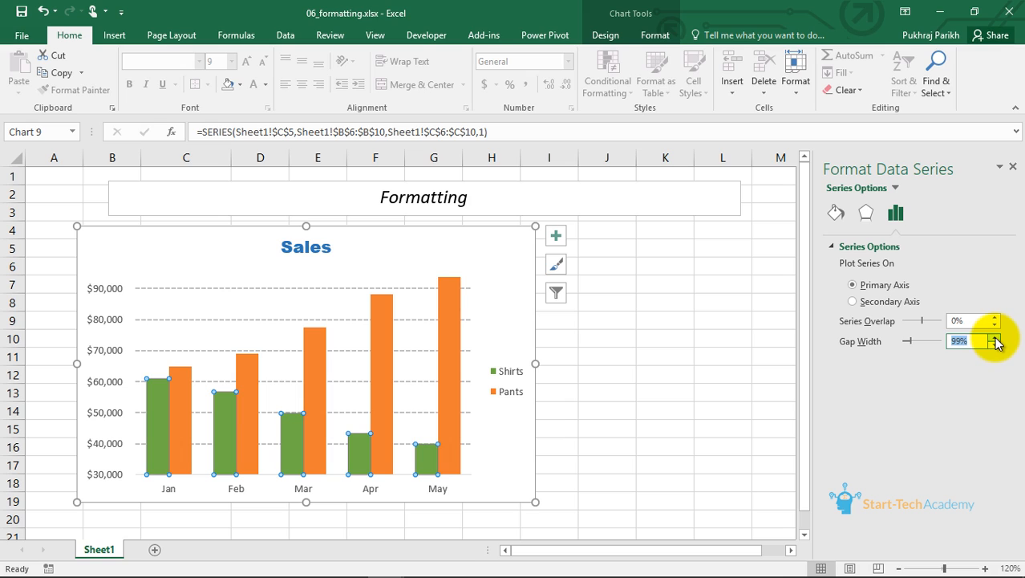
# Step: Increase the gap width of the data series to 147% to make the columns narrower
pyautogui.click(995, 337)
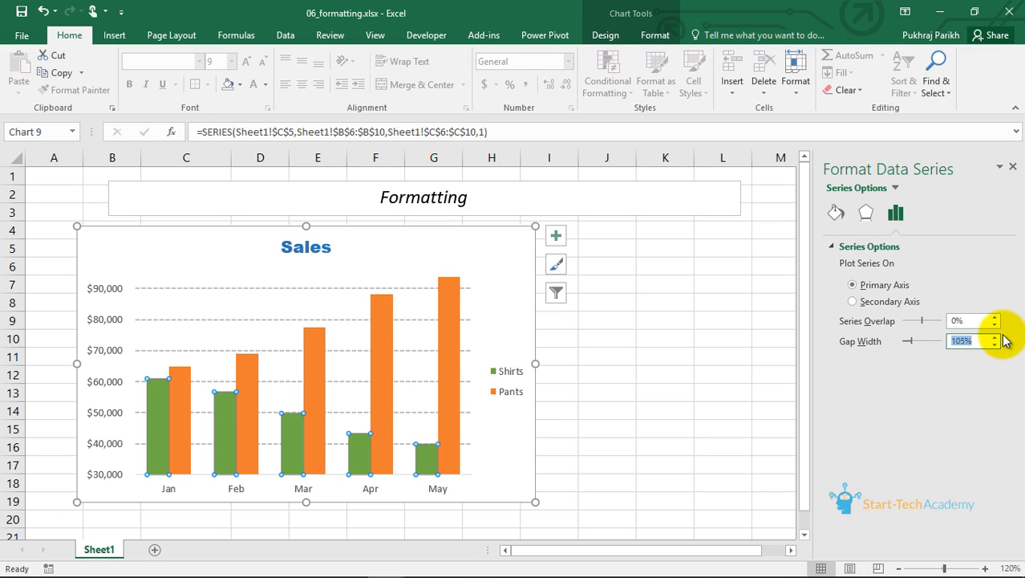
pyautogui.click(994, 337)
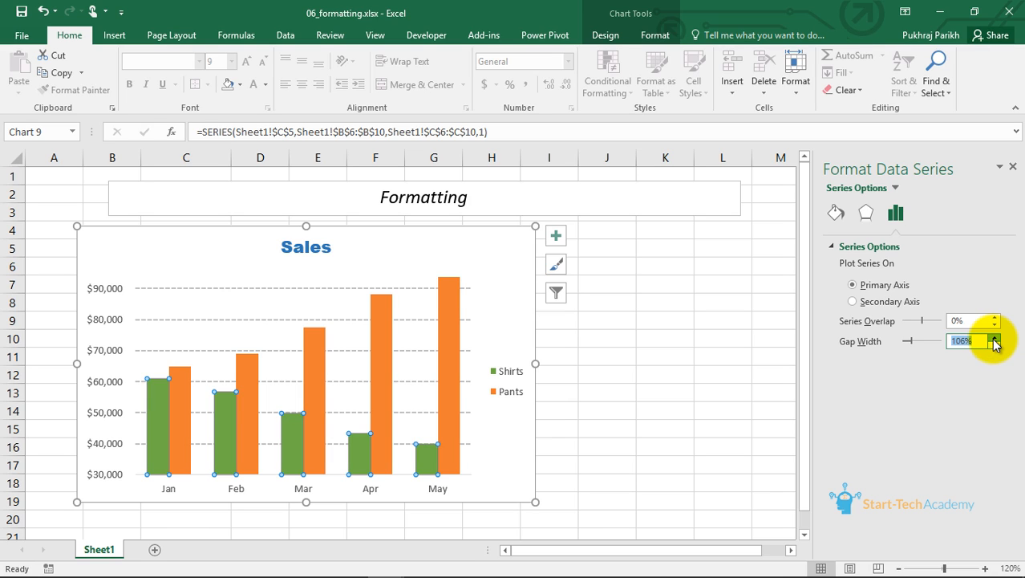
pyautogui.click(995, 339)
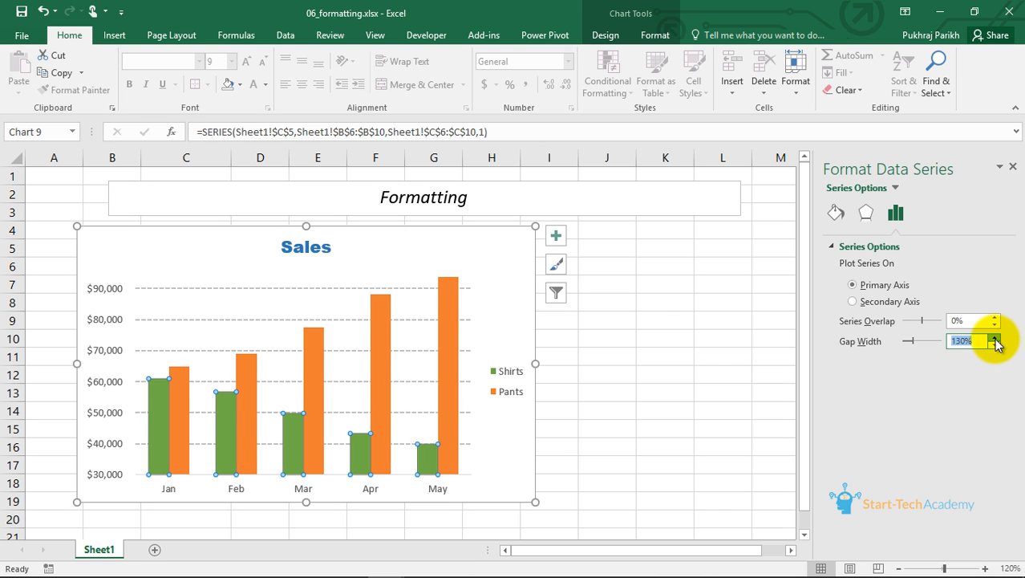
pyautogui.click(994, 339)
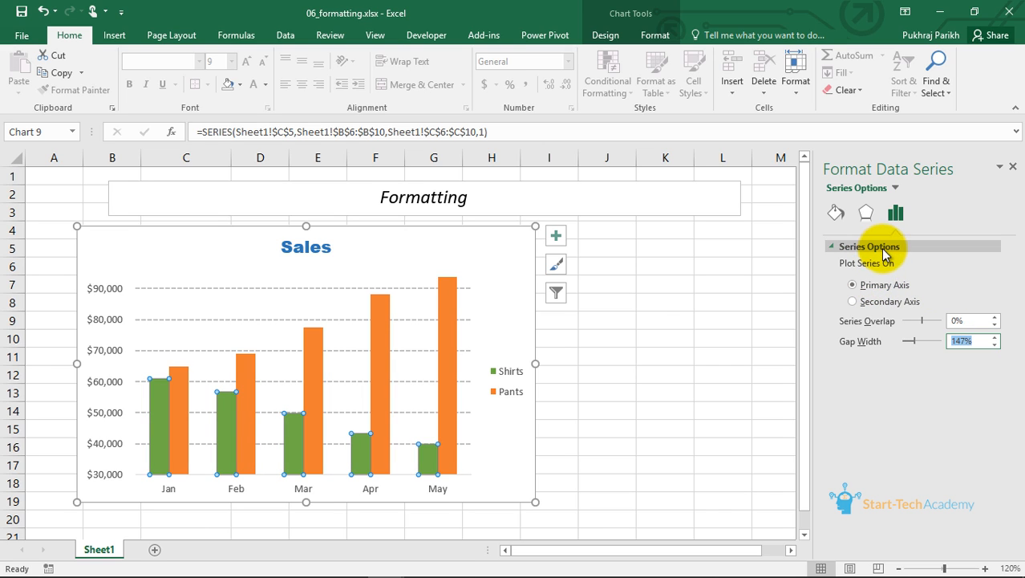
# Step: Set the series overlap to -17% and the gap width to 93%
pyautogui.click(995, 318)
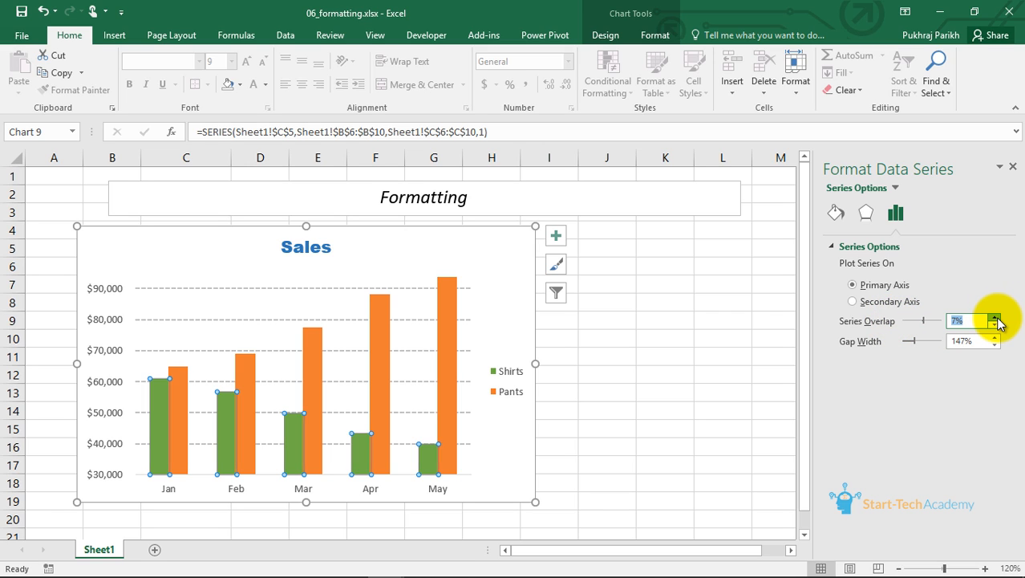
pyautogui.click(995, 328)
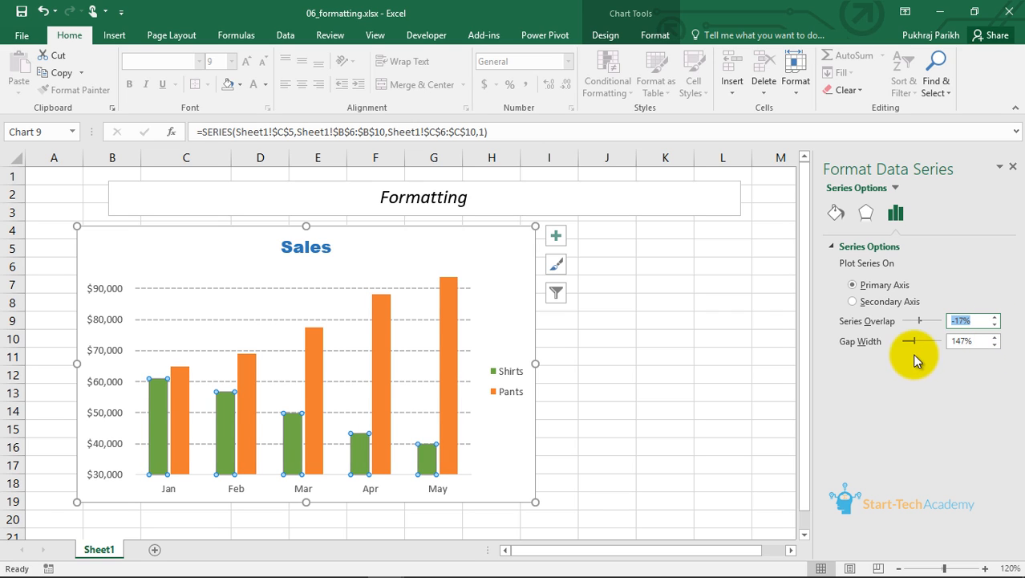
pyautogui.click(995, 345)
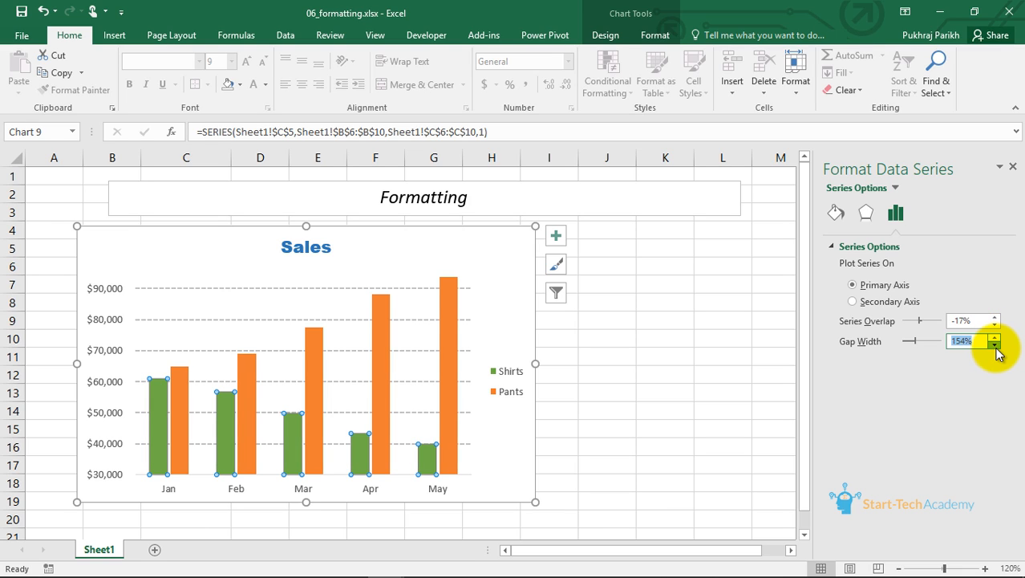
pyautogui.click(994, 345)
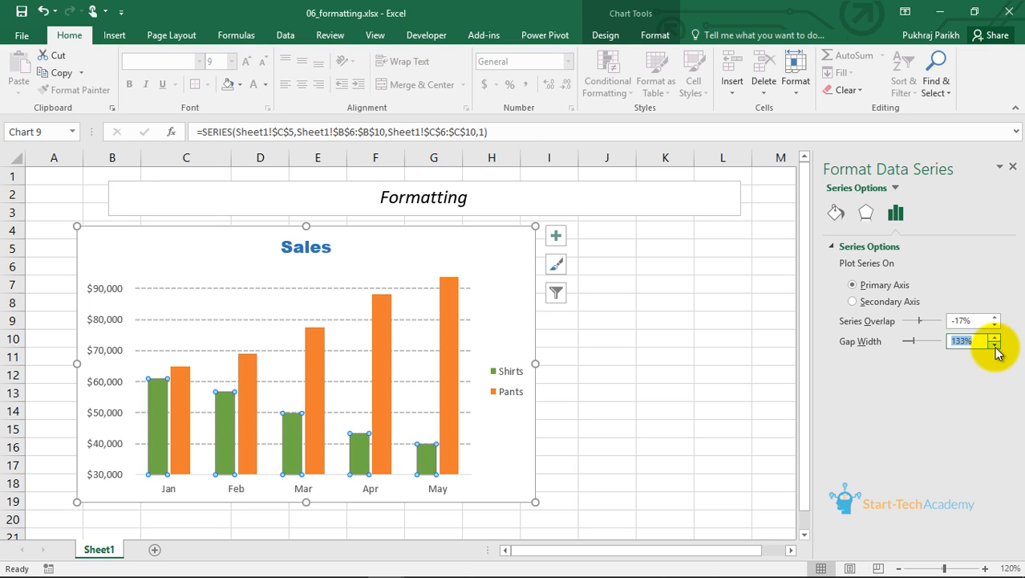
pyautogui.click(994, 345)
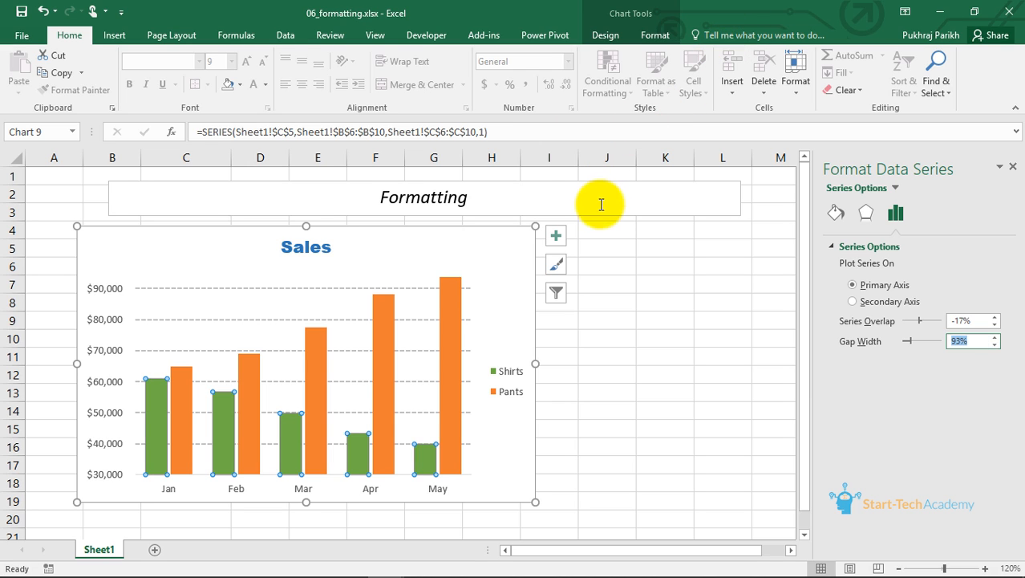
# Step: Add only a primary horizontal axis title to the Sales chart
pyautogui.click(556, 235)
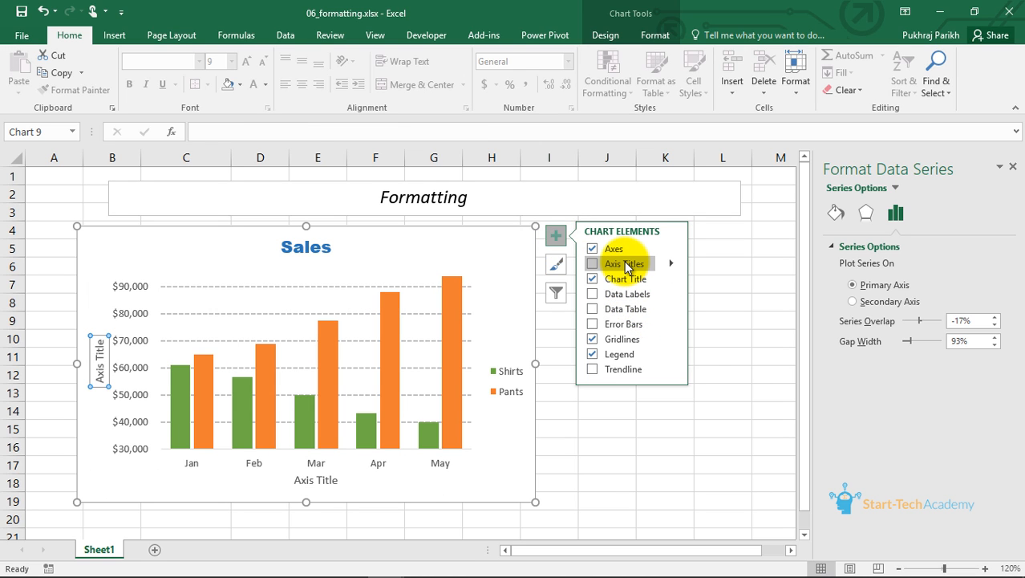
pyautogui.click(671, 263)
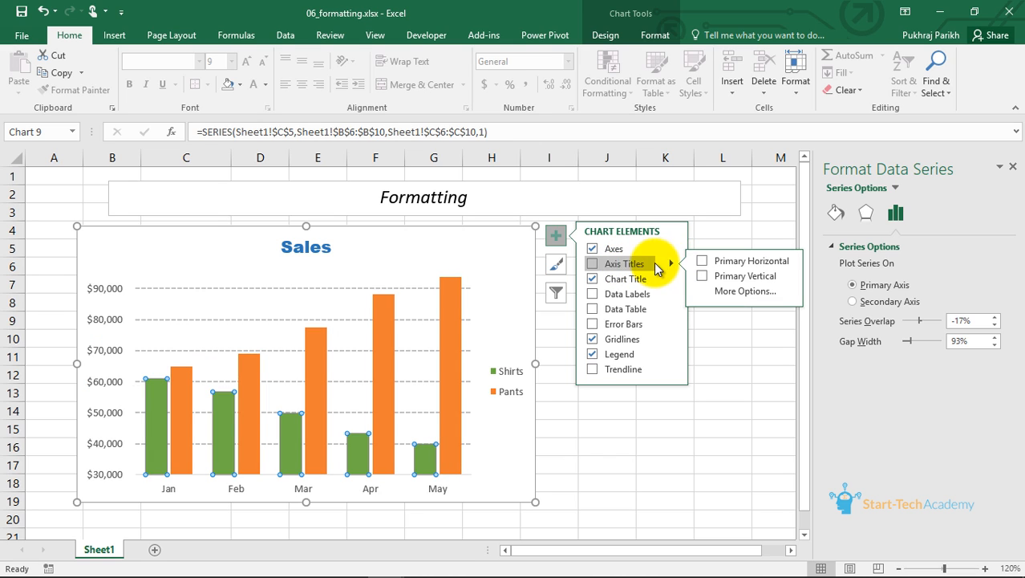
pyautogui.click(733, 263)
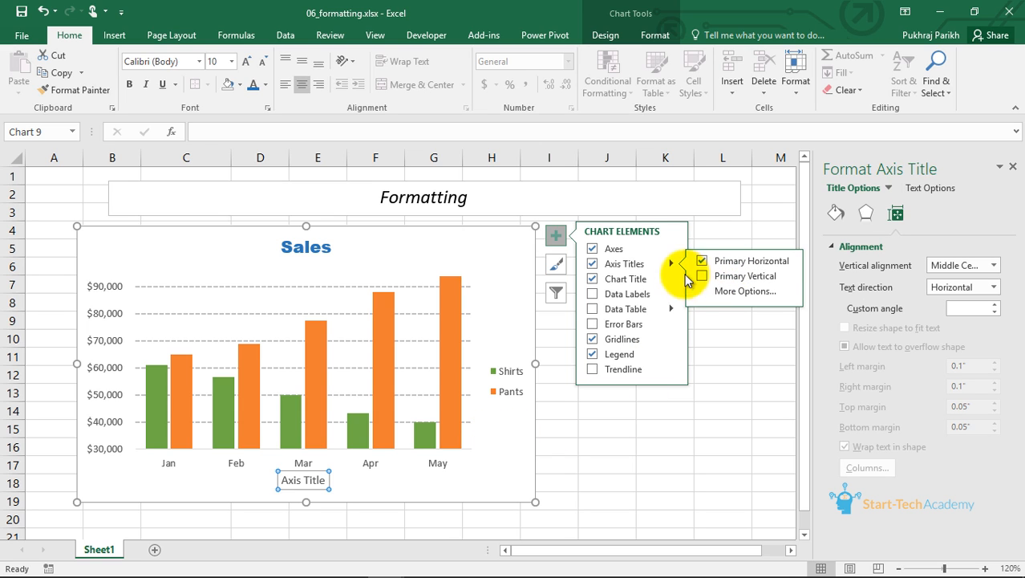
# Step: Target the Horizontal (Category) Axis Title for formatting and show its fill and line options
pyautogui.click(888, 188)
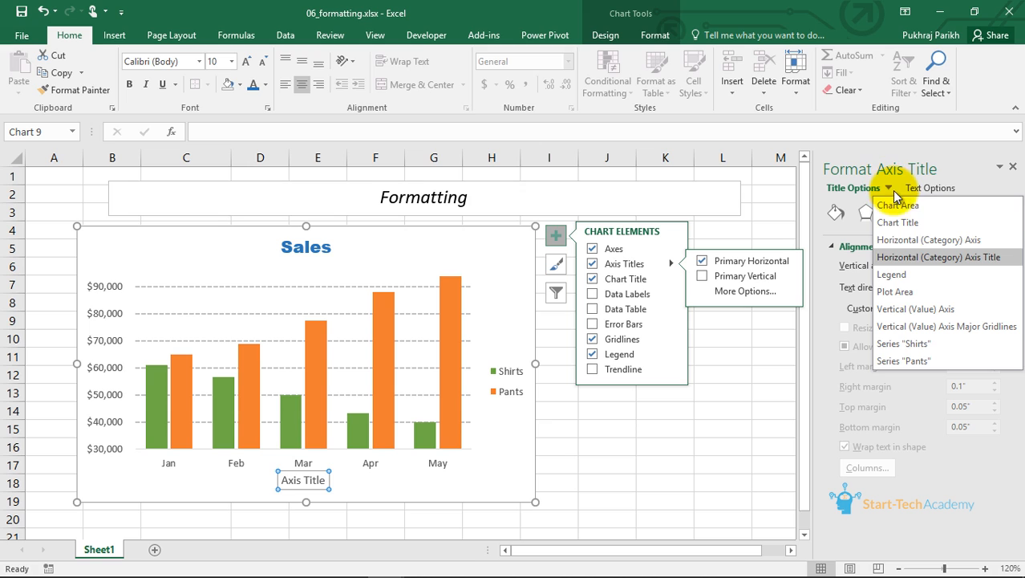
pyautogui.click(928, 255)
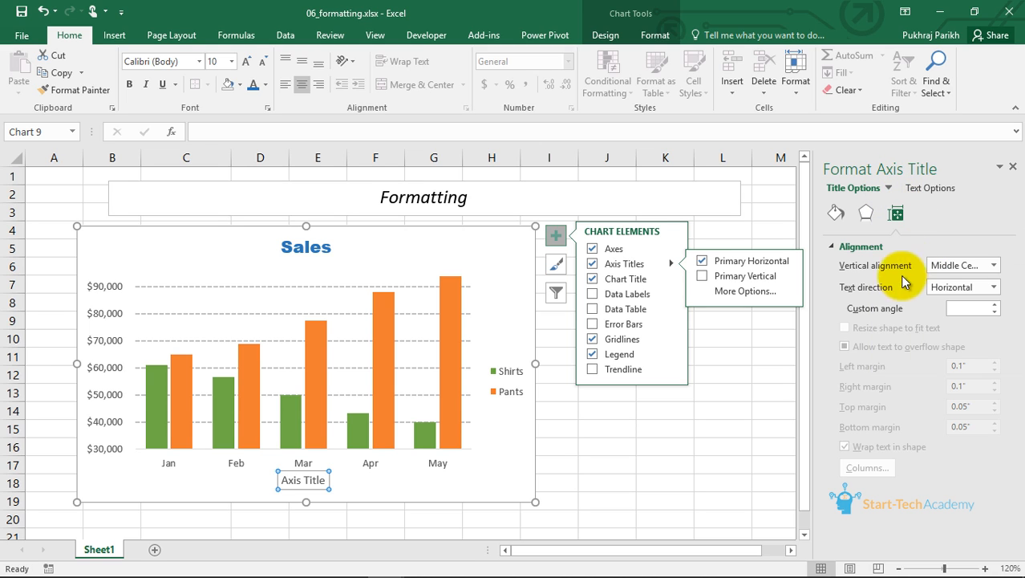
pyautogui.click(841, 214)
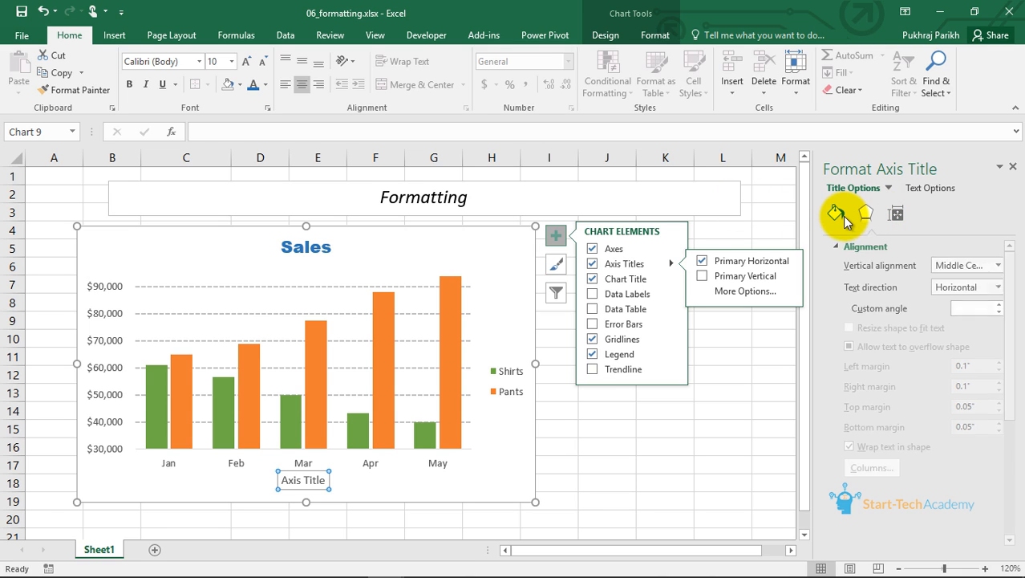